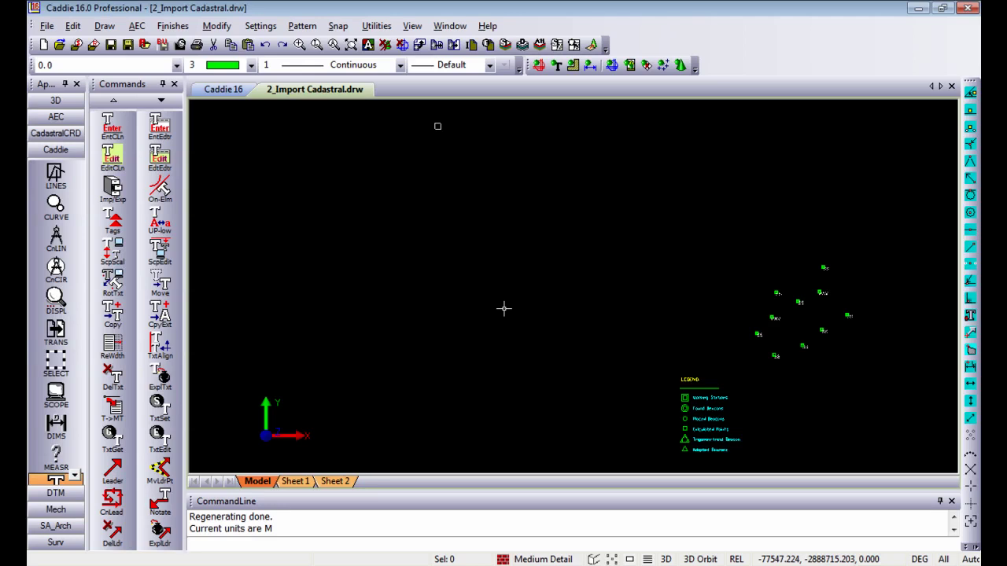
Step: Load the CRD command set from the CadastralCRD group in the Applications panel
click(66, 140)
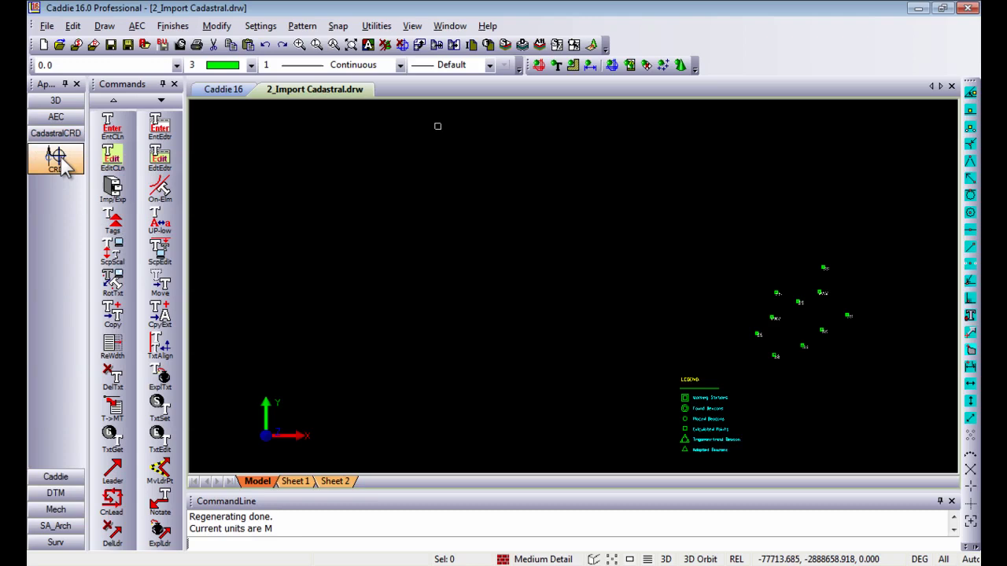
click(56, 165)
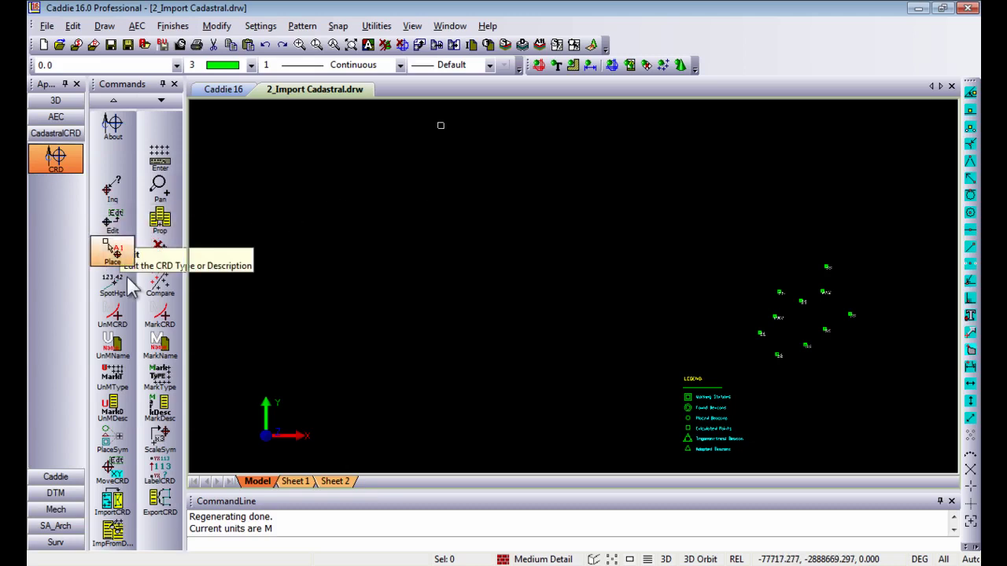
Step: Start ImportCRD, select CADDIE POINTS with Height.crd and bring up its context actions
click(115, 507)
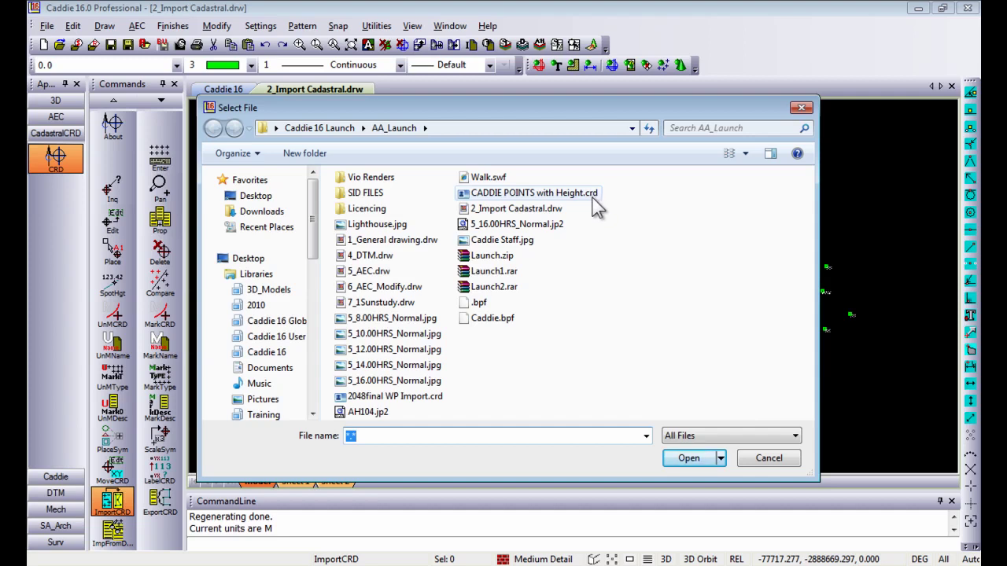
click(572, 195)
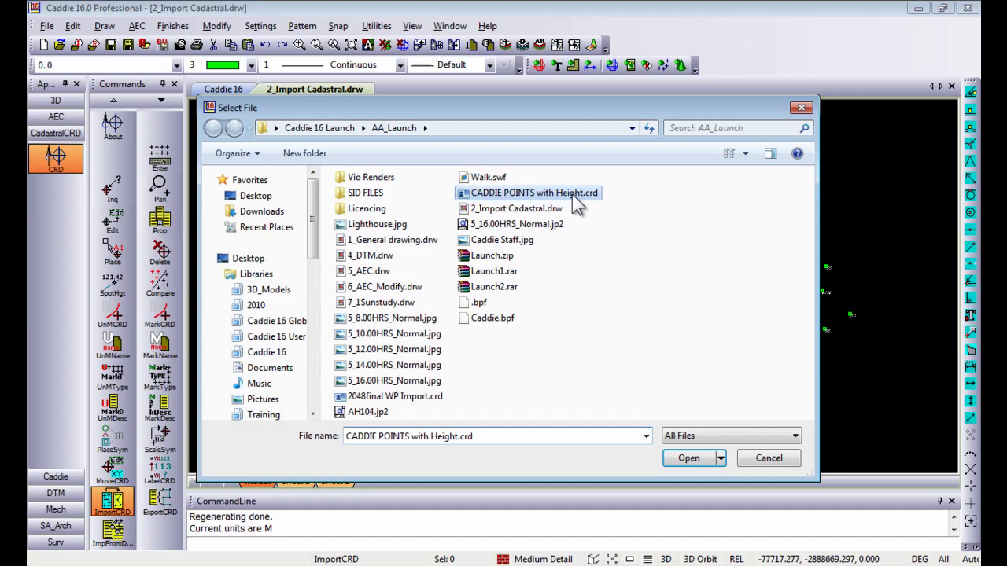
right_click(573, 195)
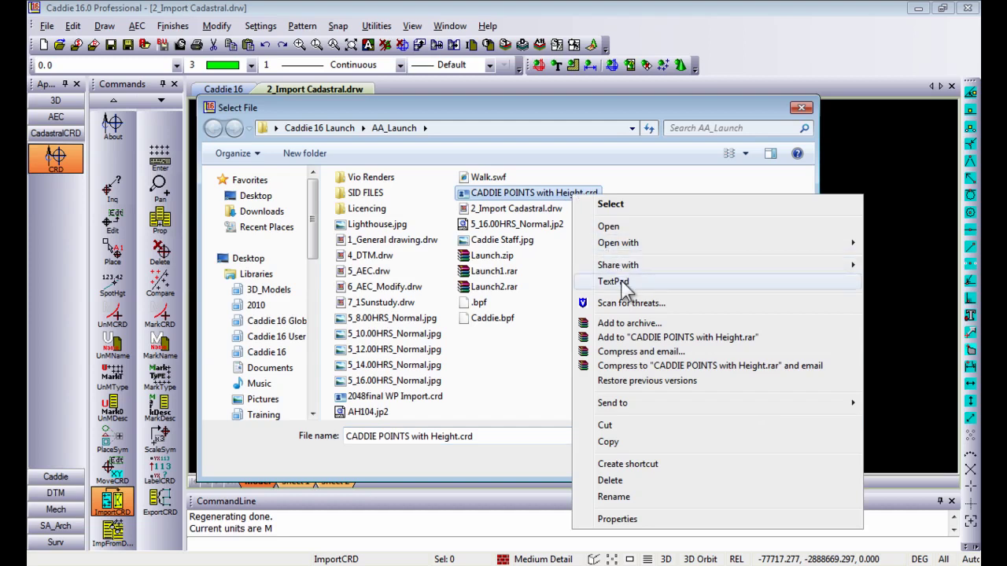
Step: View the CRD file in Notepad, highlighting point name 12M and Y 77562.128, then close it
mouse_move(624, 243)
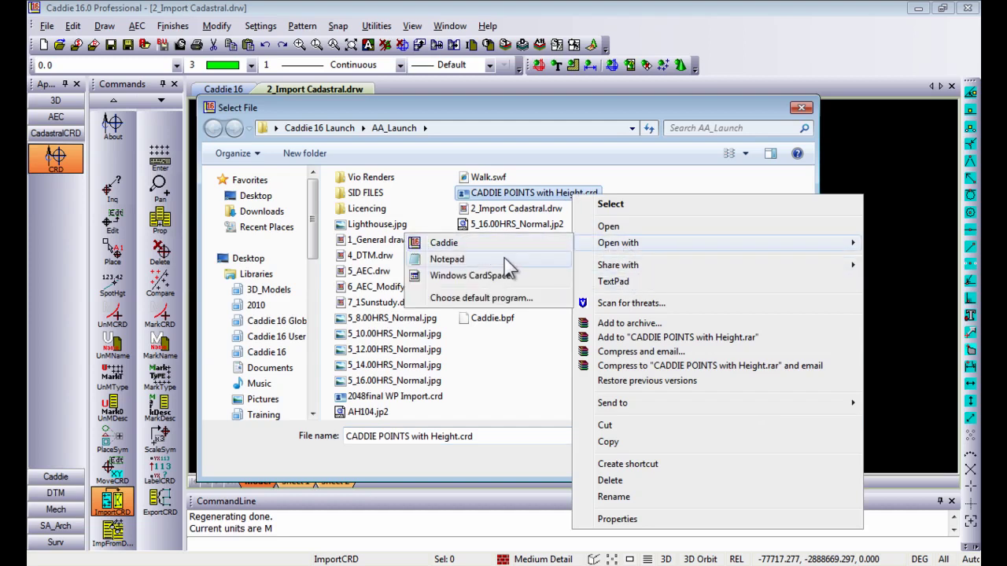
click(460, 262)
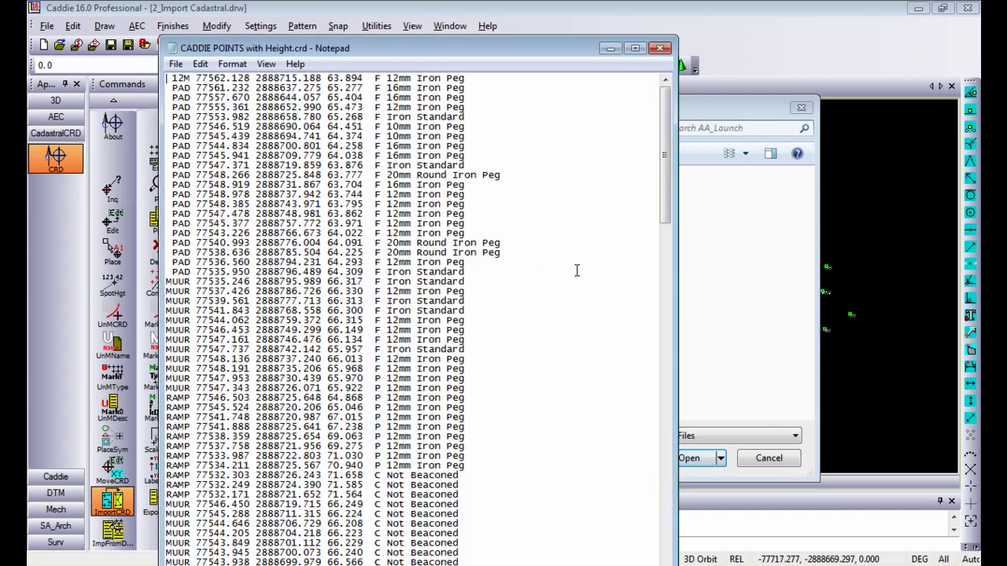
drag(461, 49, 547, 25)
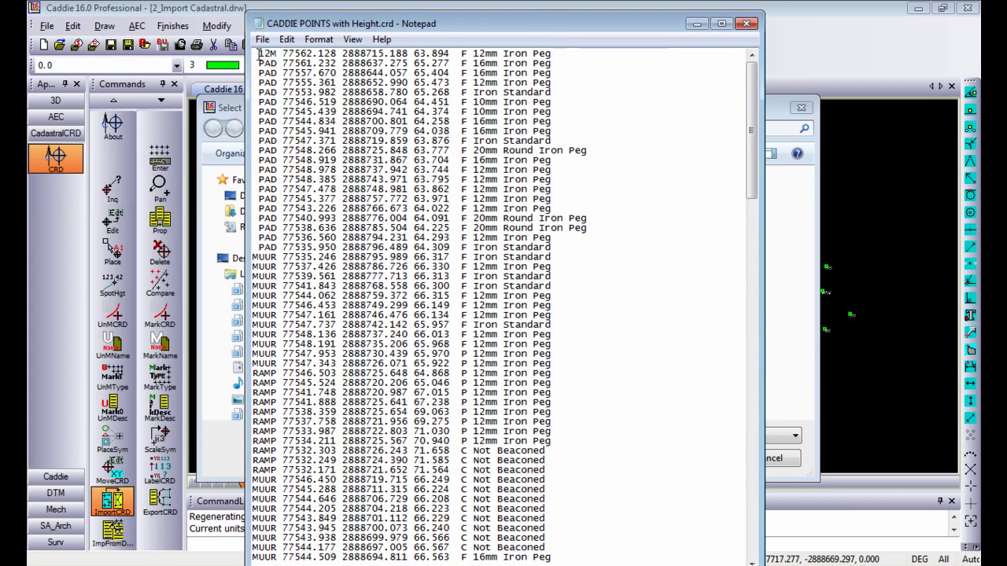
drag(254, 52, 276, 53)
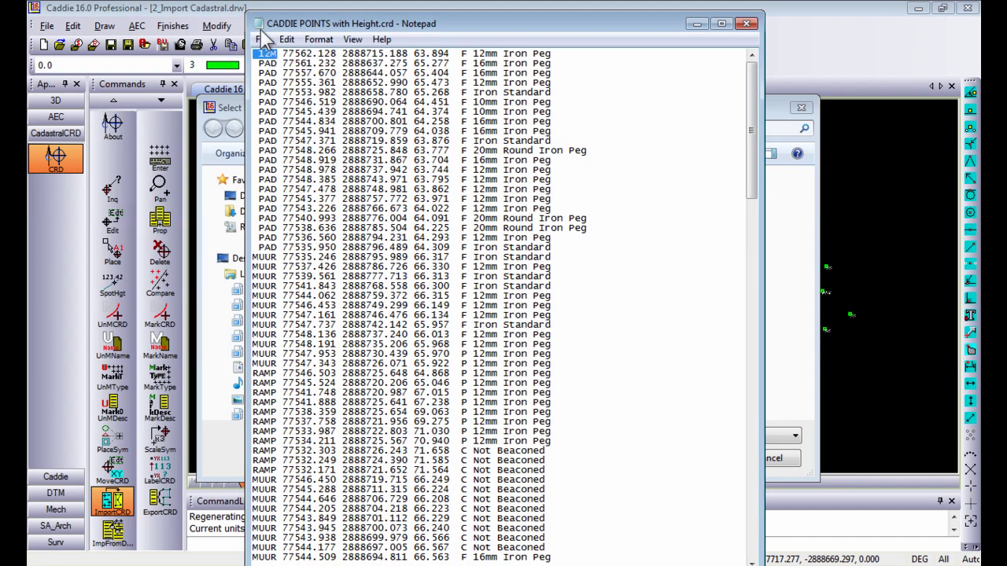
drag(282, 52, 556, 53)
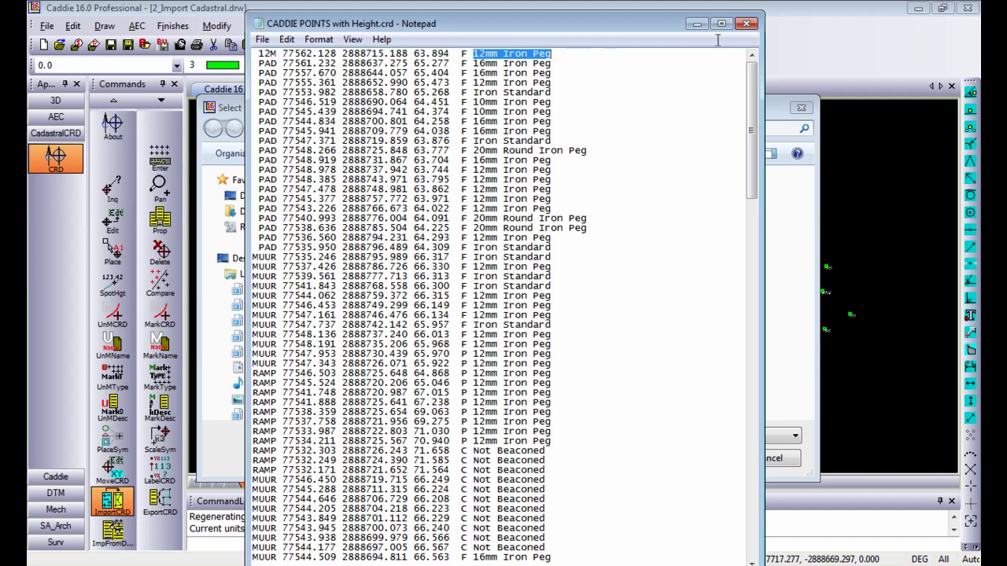
click(748, 24)
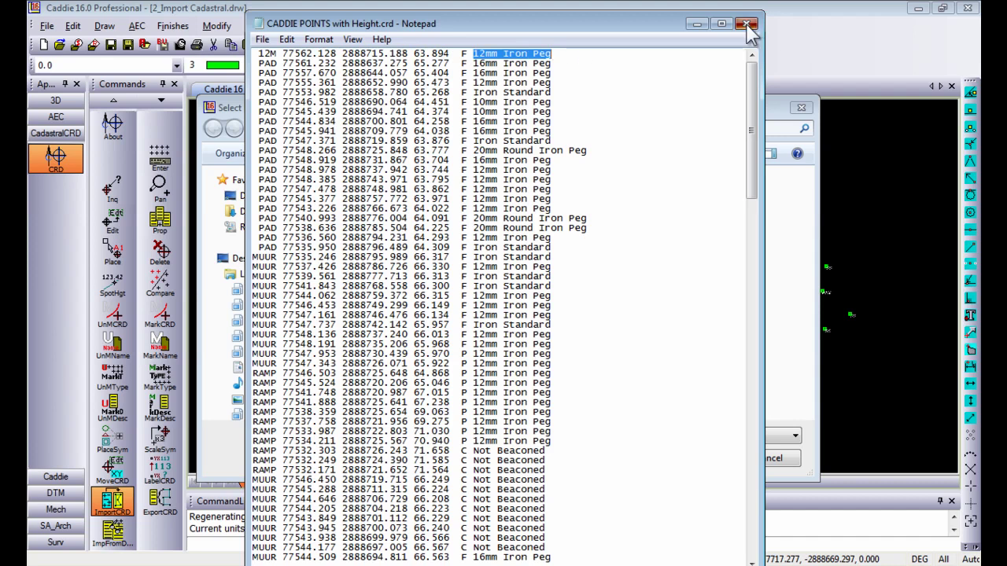
Step: Import the chosen CRD file's 190 points and orbit the view to see them in 3-D
click(551, 117)
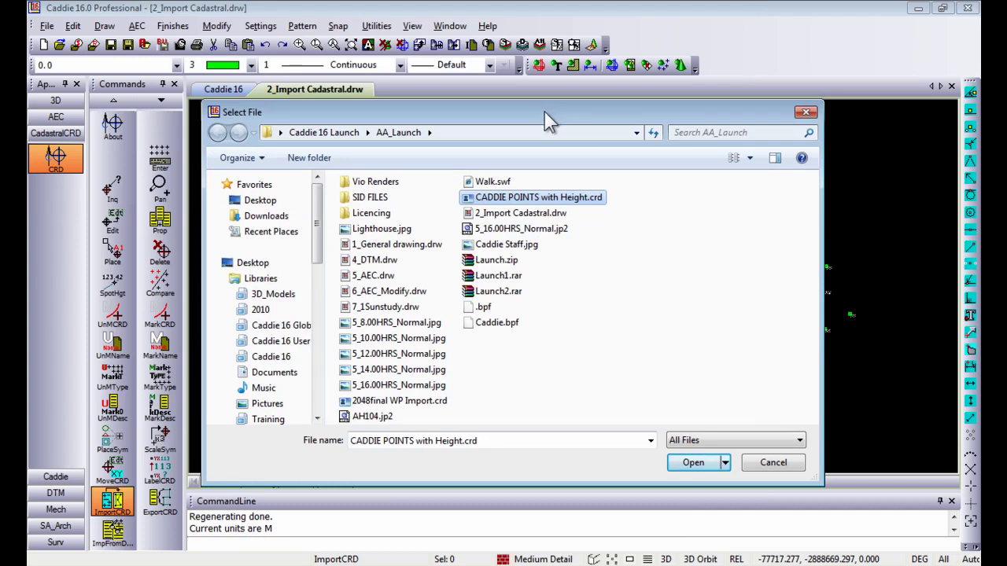
drag(522, 111, 530, 110)
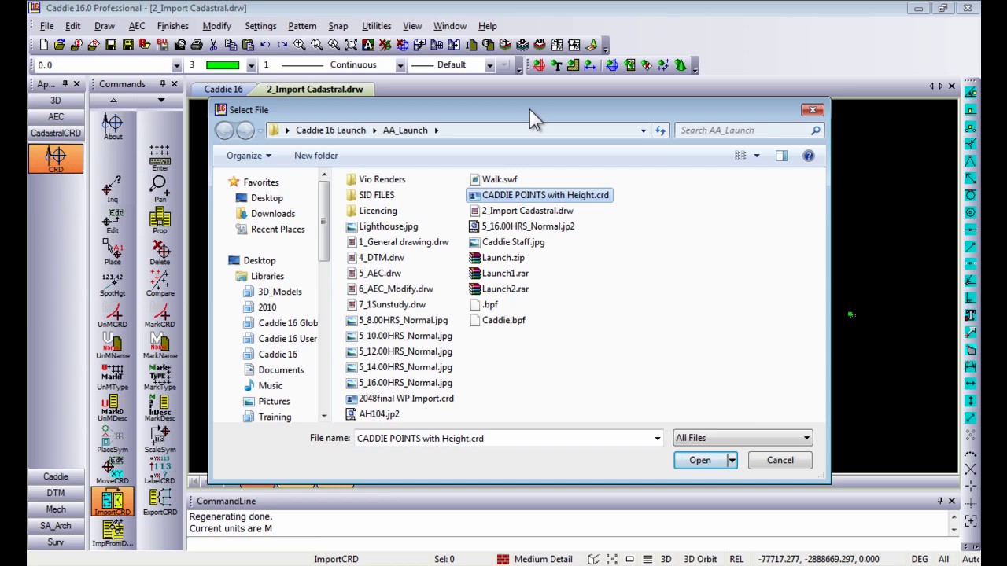
drag(530, 109, 529, 104)
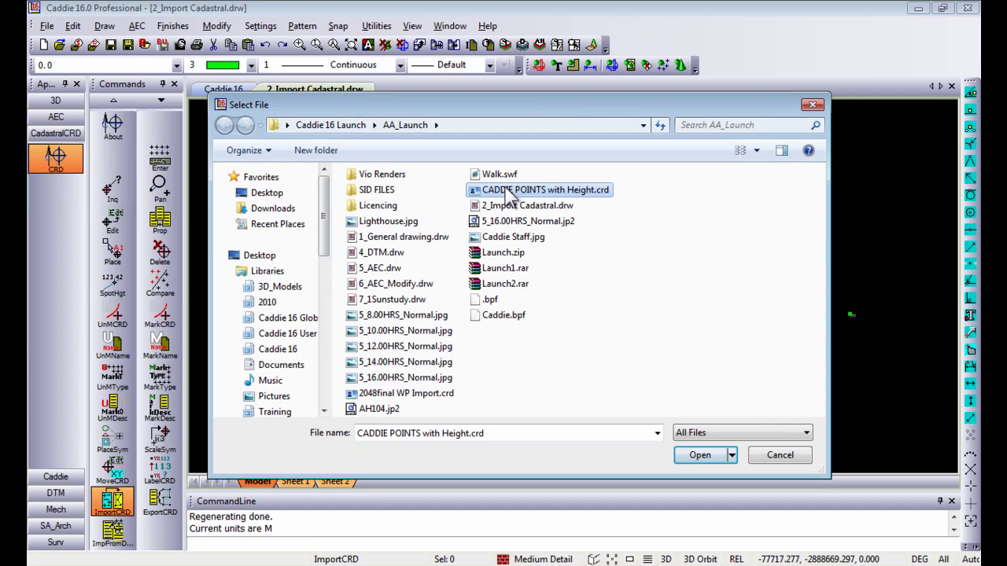
click(699, 457)
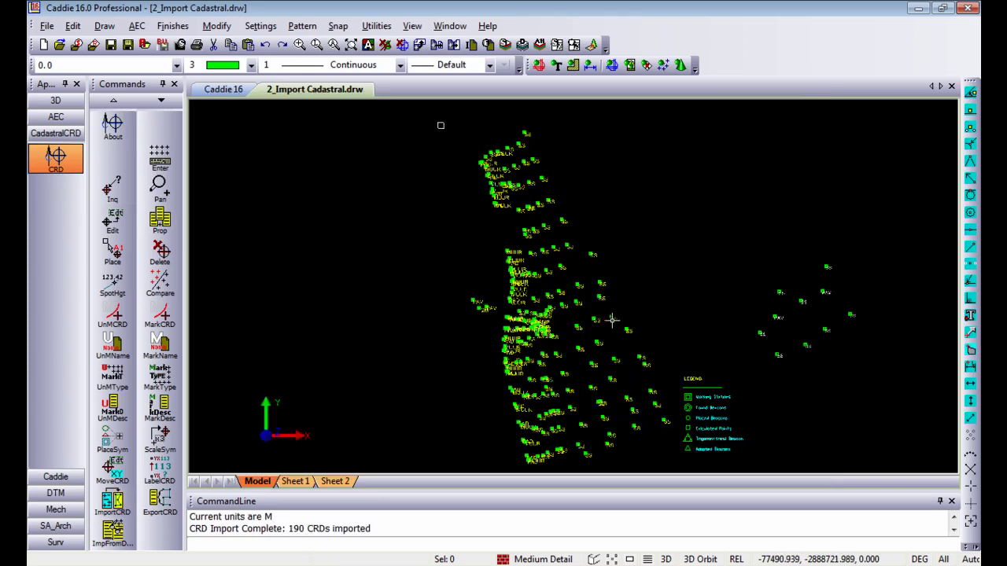
mouse_move(606, 317)
middle_down()
mouse_move(580, 292)
mouse_move(572, 299)
middle_up()
mouse_move(549, 416)
middle_down()
mouse_move(553, 173)
mouse_move(554, 204)
mouse_move(522, 225)
mouse_move(575, 229)
mouse_move(612, 289)
middle_up()
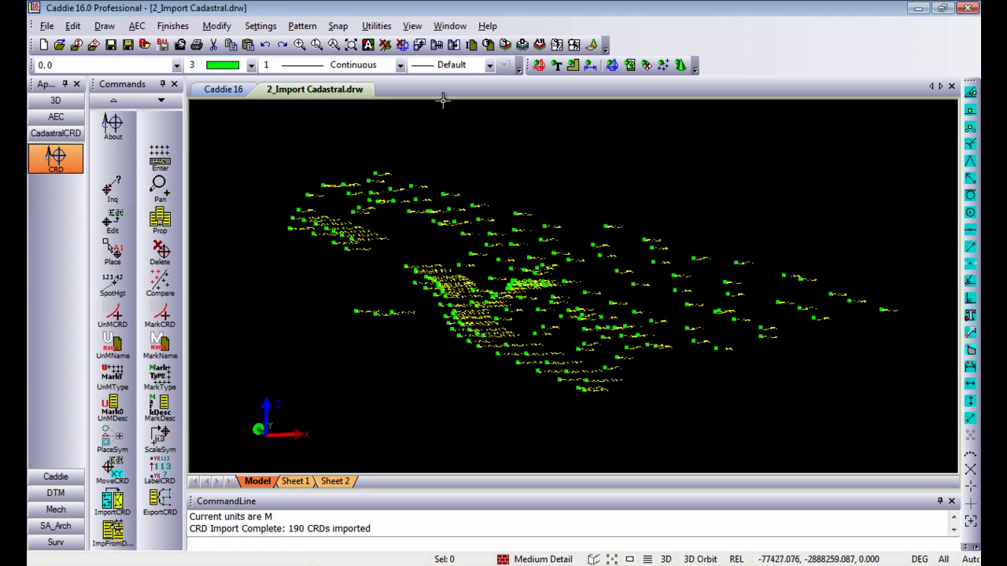
Step: Switch to Top View and zoom and pan across the SS, MUUR, PAD and RAMP points
click(412, 26)
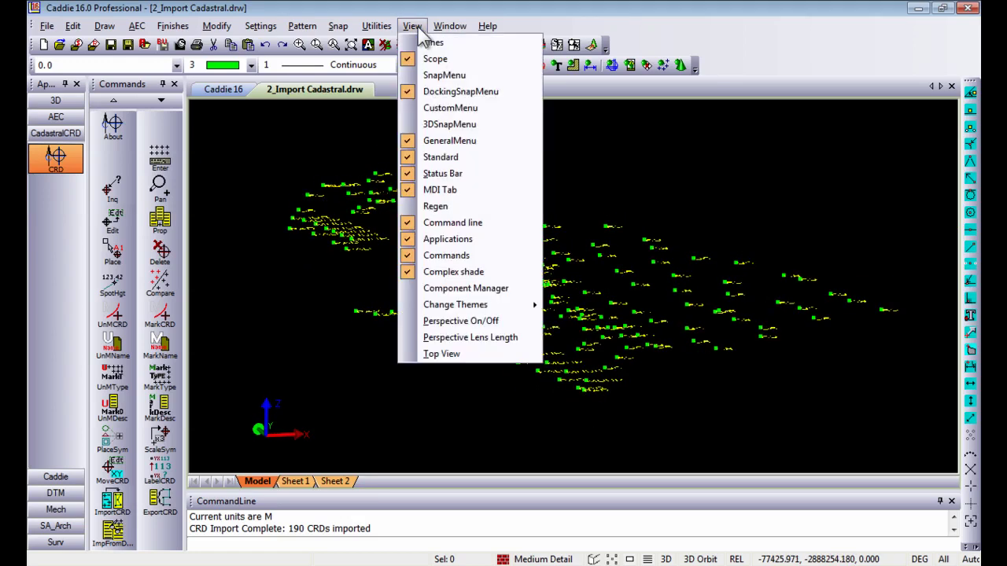
click(456, 354)
scroll(478, 321, up, 5)
scroll(478, 321, up, 4)
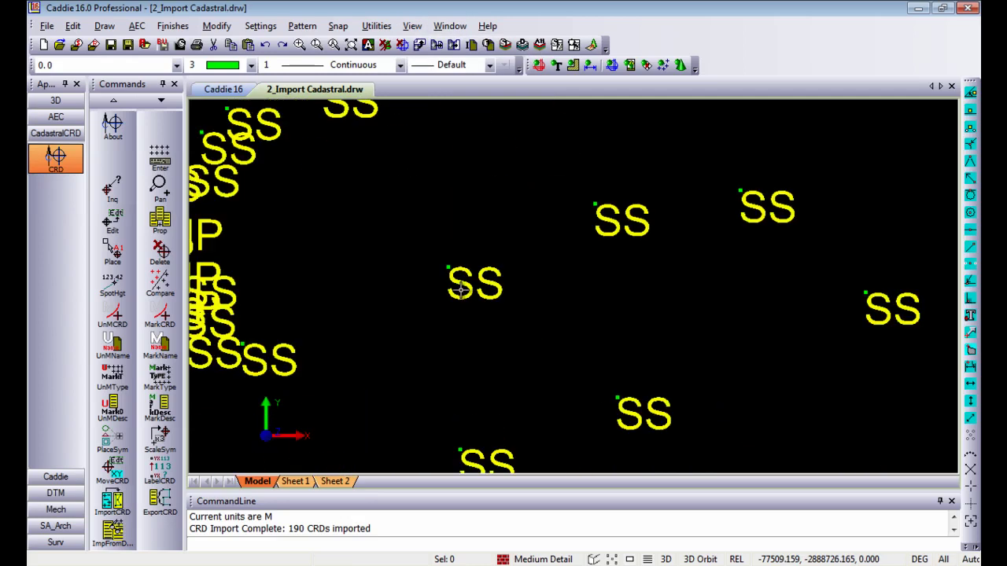
scroll(512, 289, up, 4)
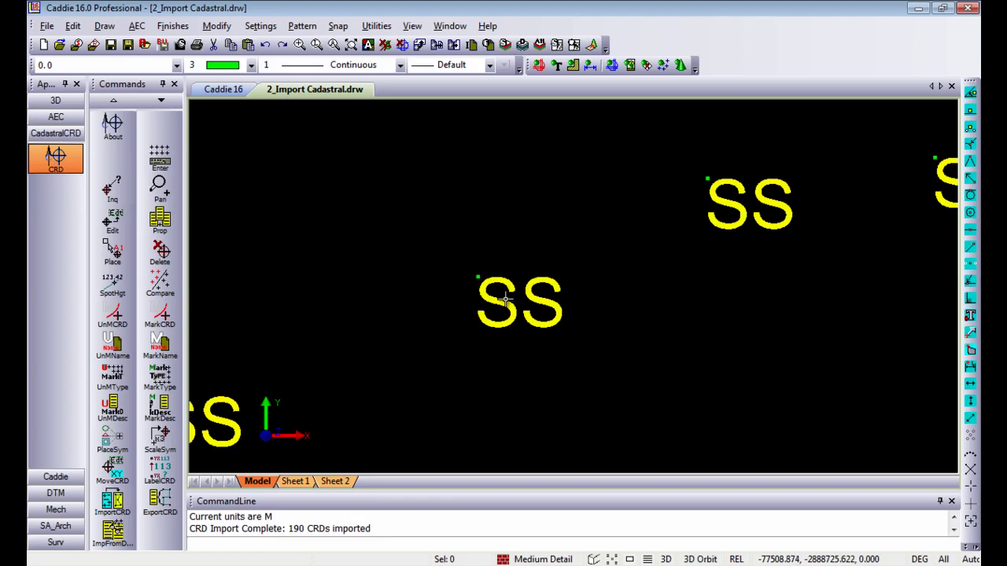
scroll(505, 299, down, 4)
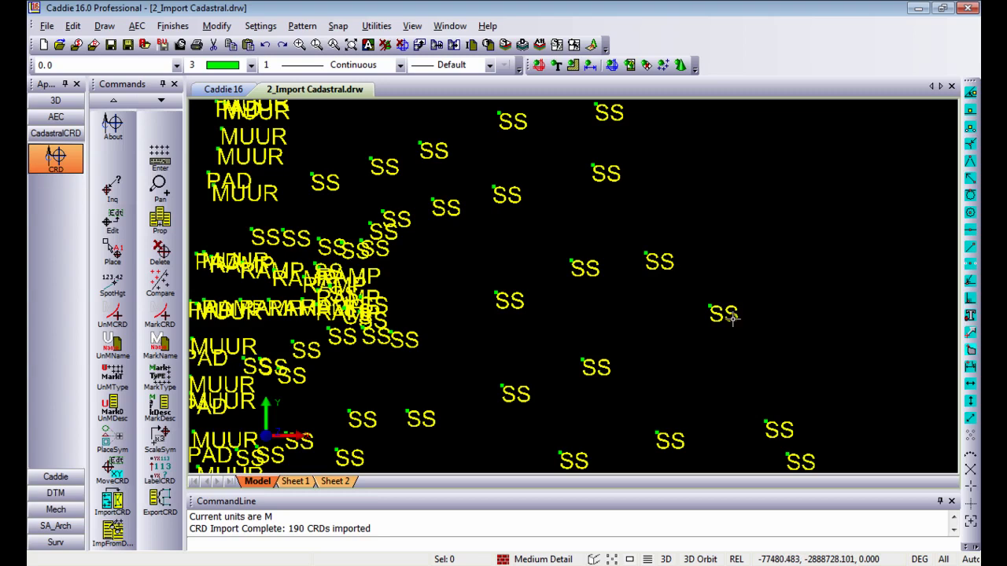
scroll(578, 271, down, 3)
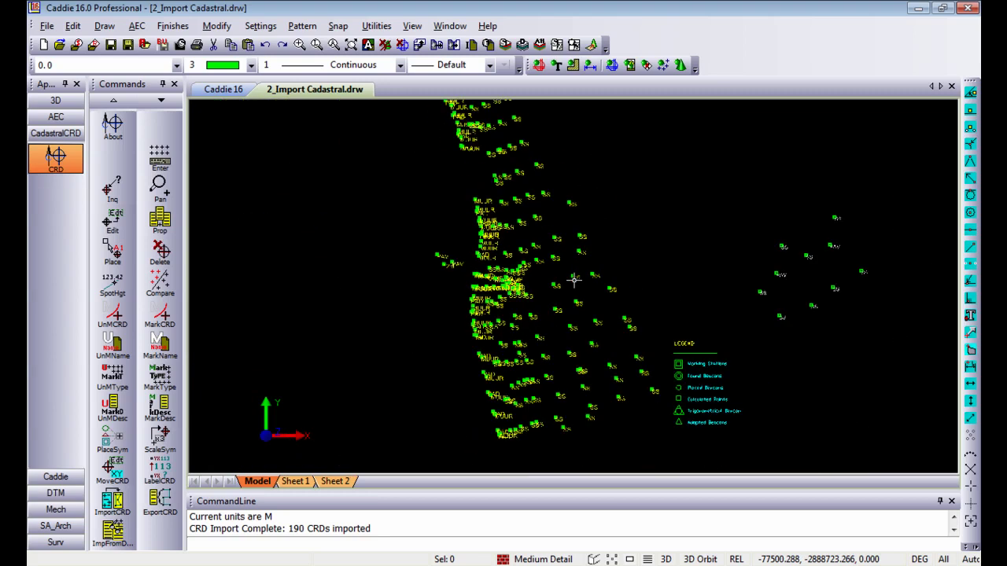
middle_drag(575, 351, 465, 349)
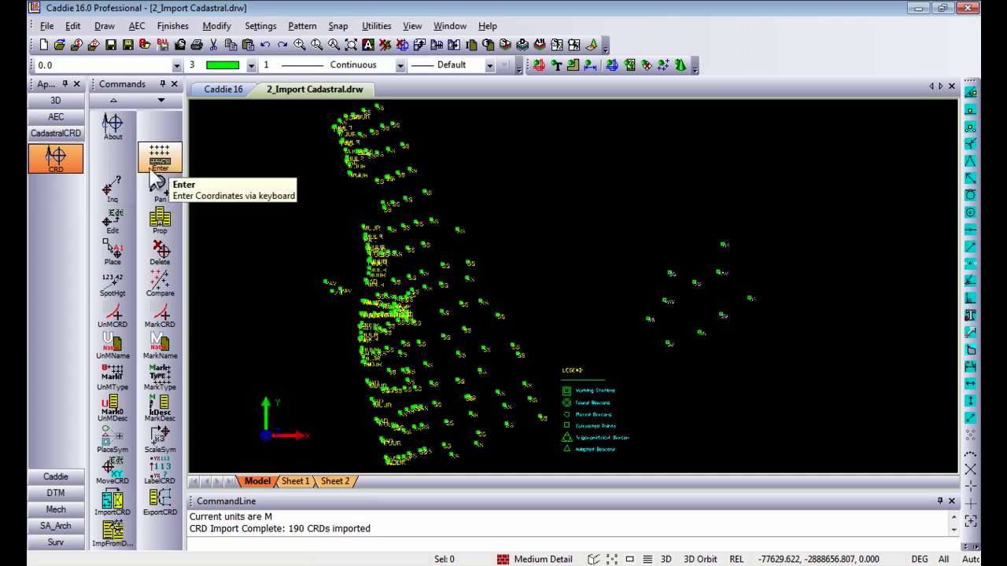
Step: Inquire a point with Point snap on, reading Y=77497.555, X=2888701.220, Z=74.652
click(113, 188)
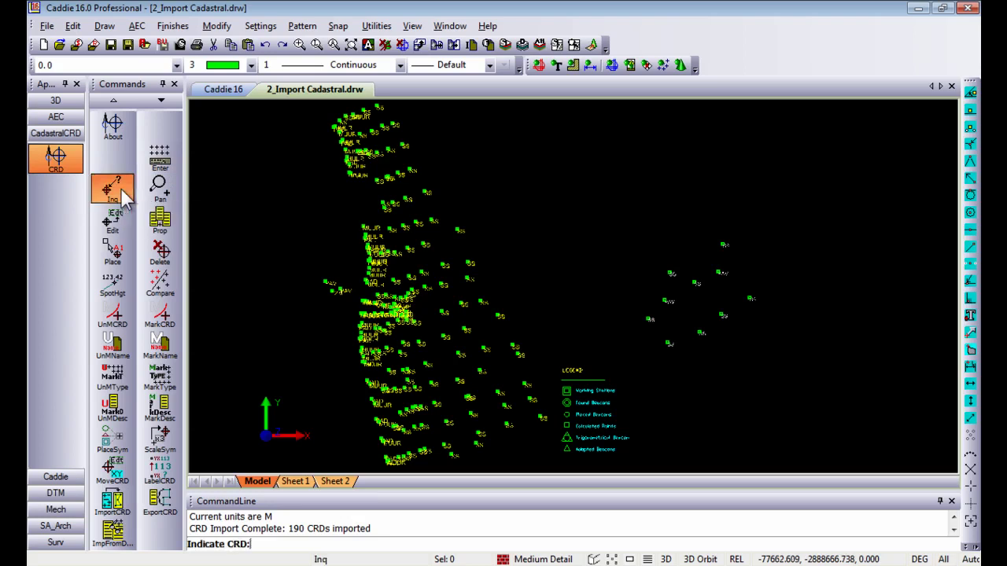
click(575, 161)
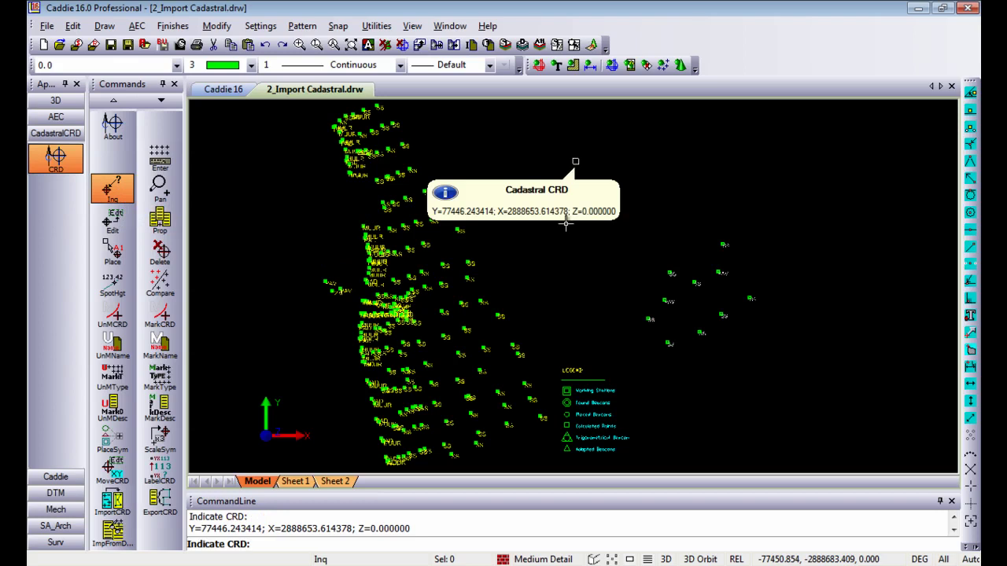
right_click(513, 142)
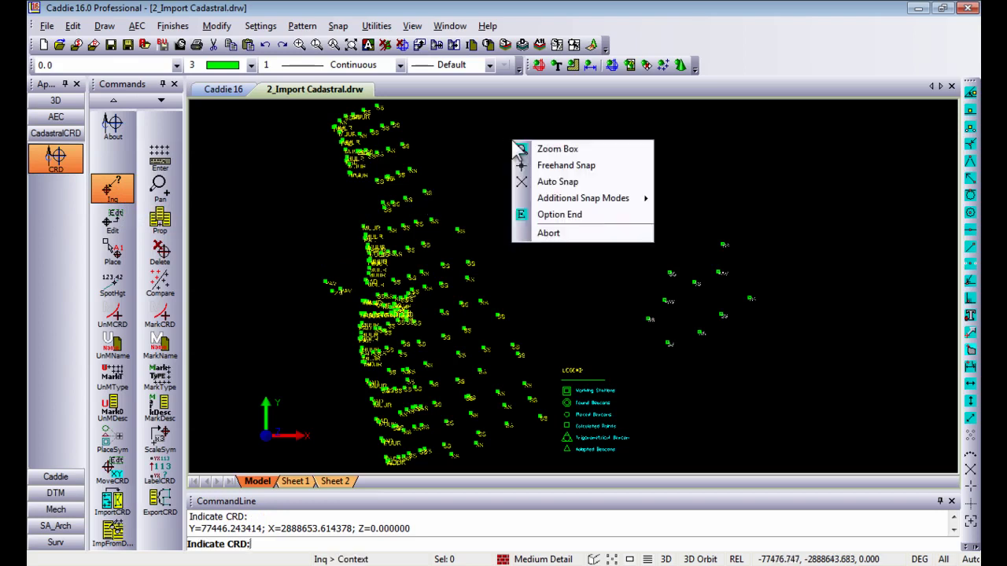
mouse_move(560, 201)
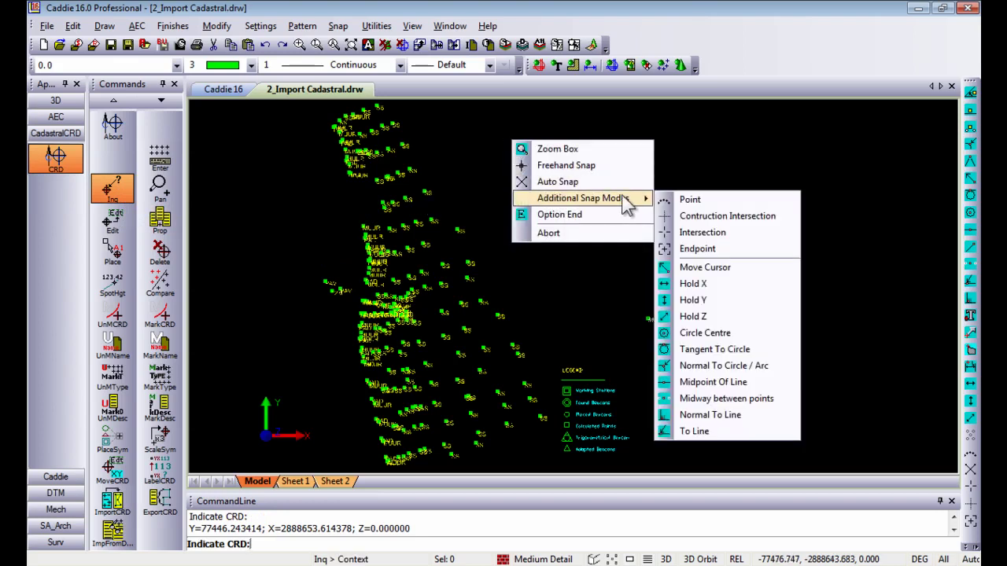
click(681, 202)
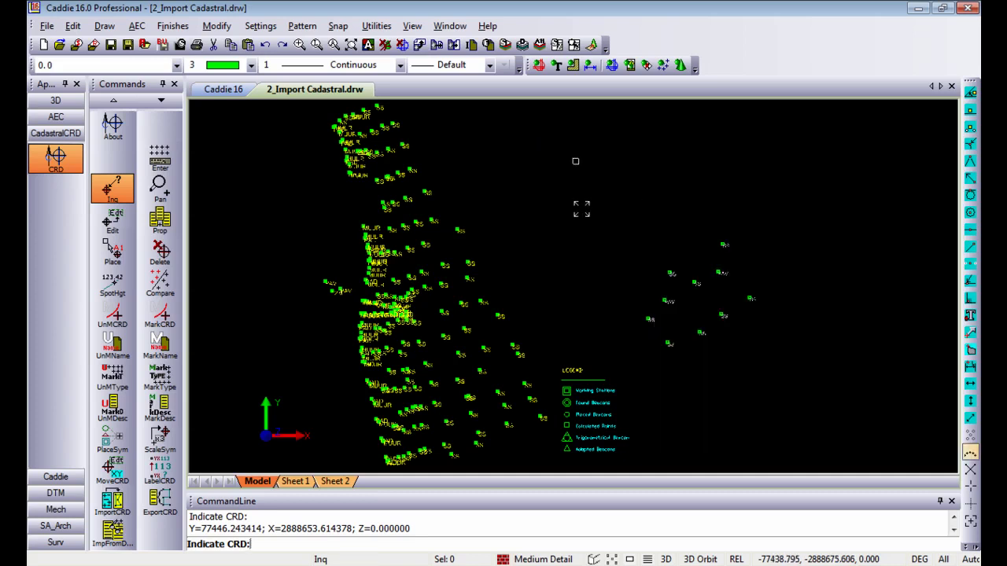
click(468, 263)
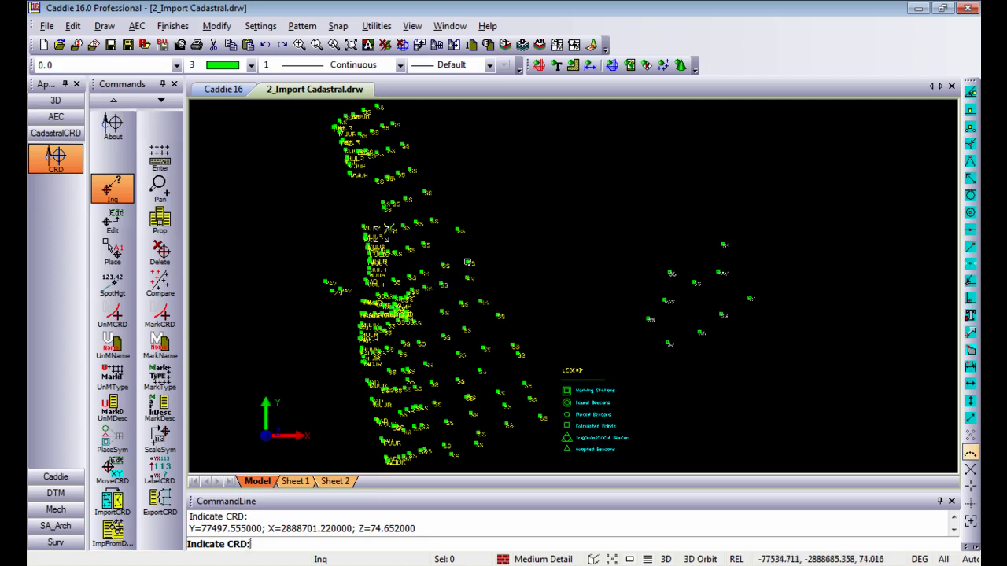
Step: Show properties of the SS point (Z=73.606, 12mm Iron Peg, Beacon Placed) and another beacon
click(162, 221)
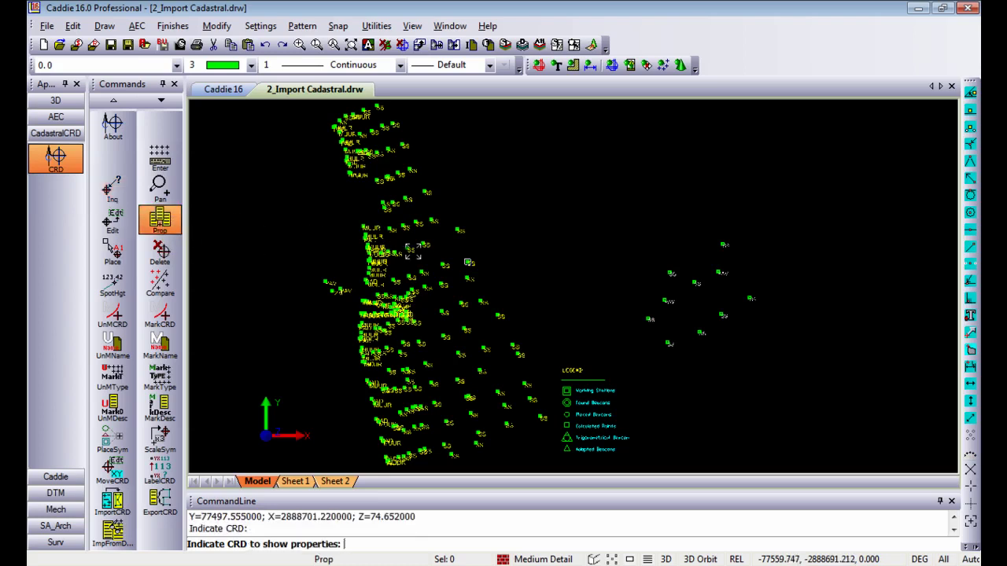
click(467, 263)
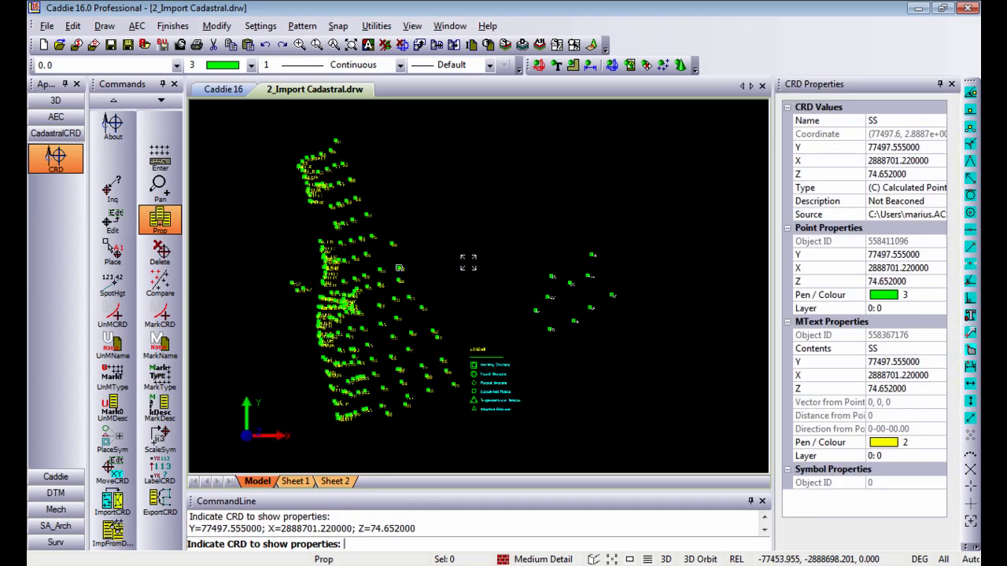
scroll(525, 226, up, 2)
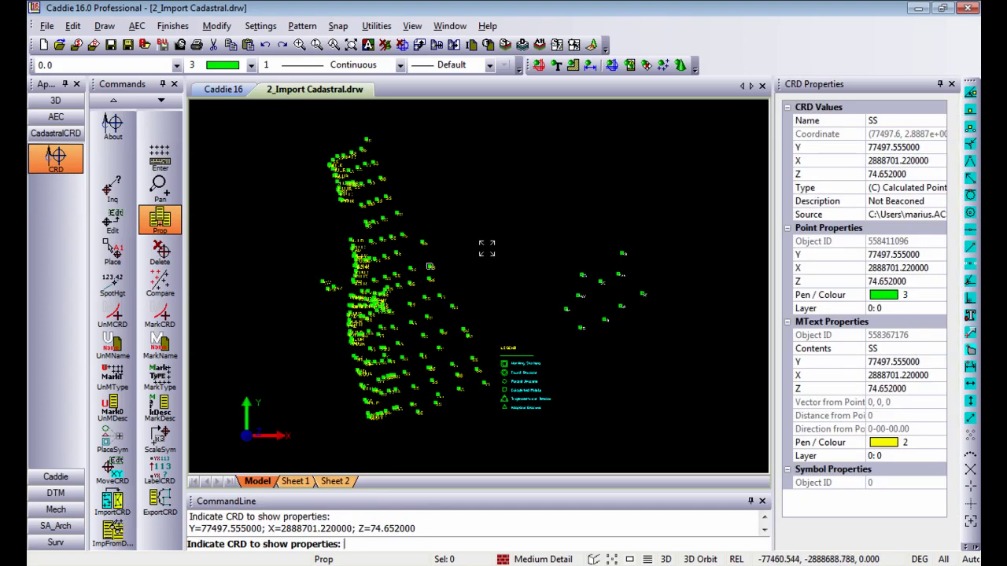
scroll(494, 276, up, 1)
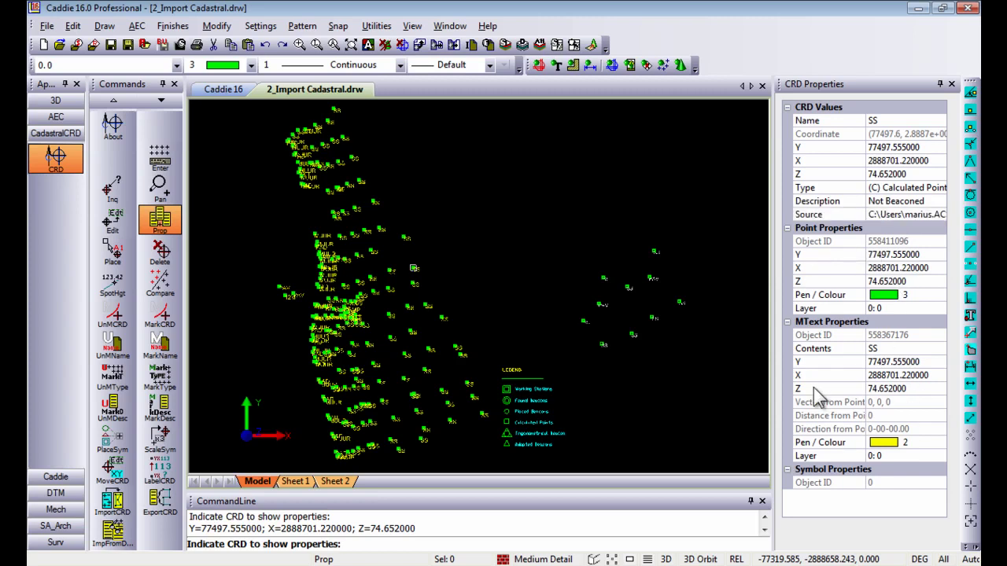
middle_drag(568, 256, 591, 256)
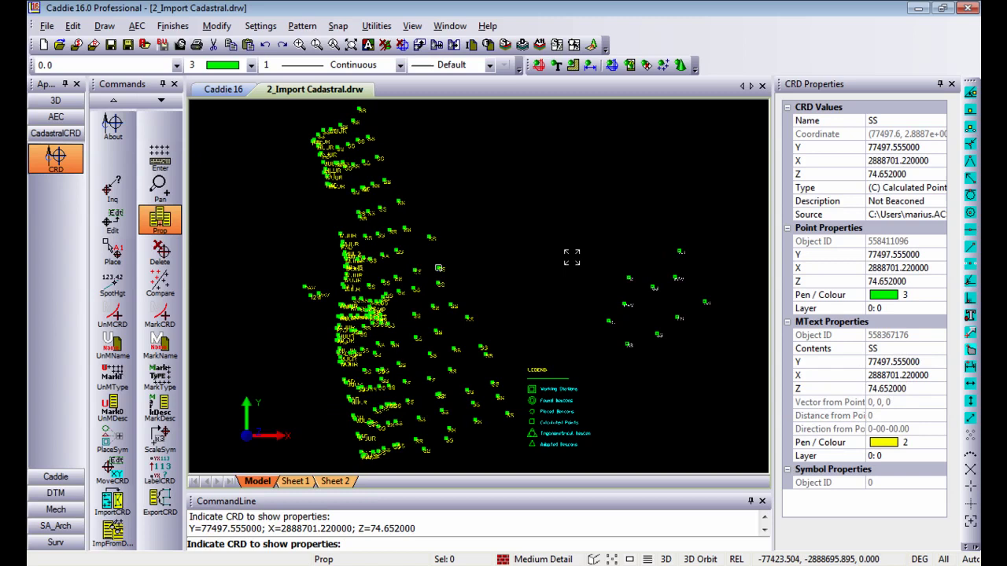
click(397, 250)
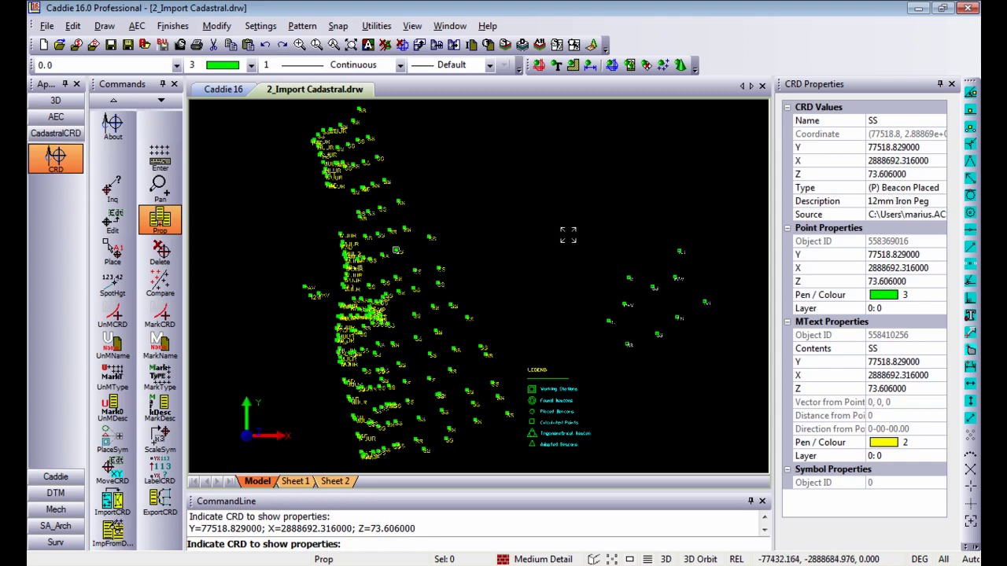
middle_drag(568, 234, 575, 234)
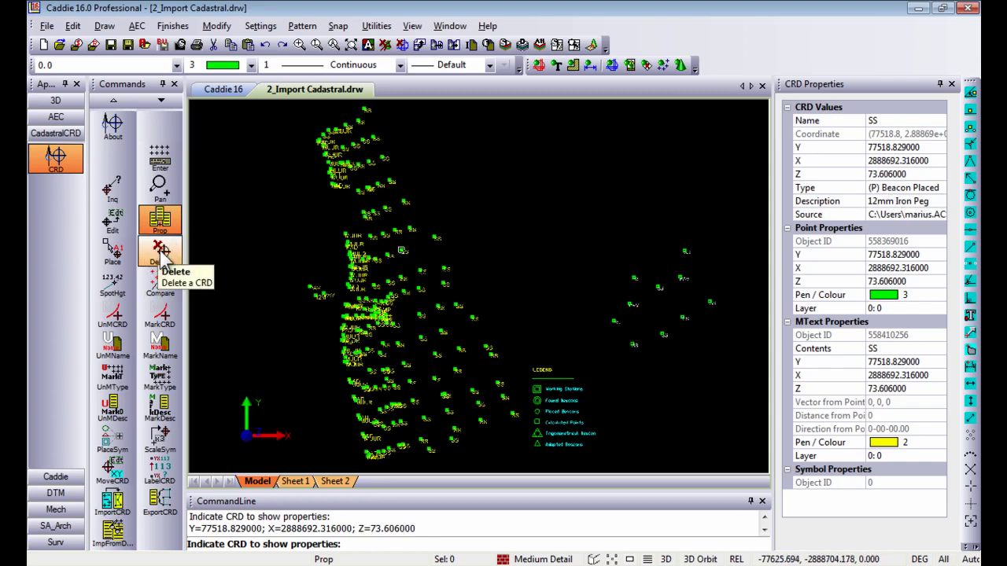
Step: Mark CRD points inside a rectangle picked with Endpoint snap, marking 97 points
click(164, 315)
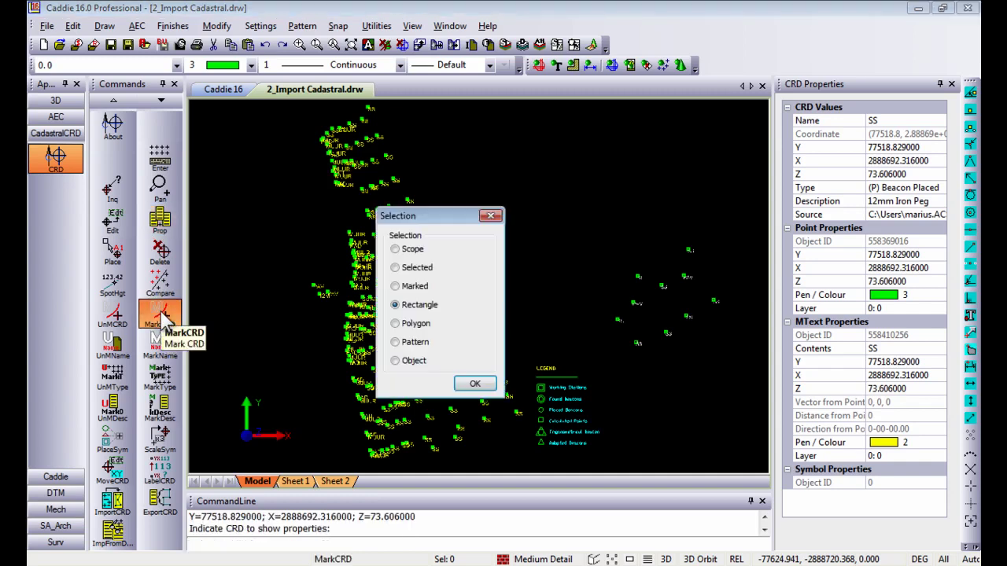
click(475, 384)
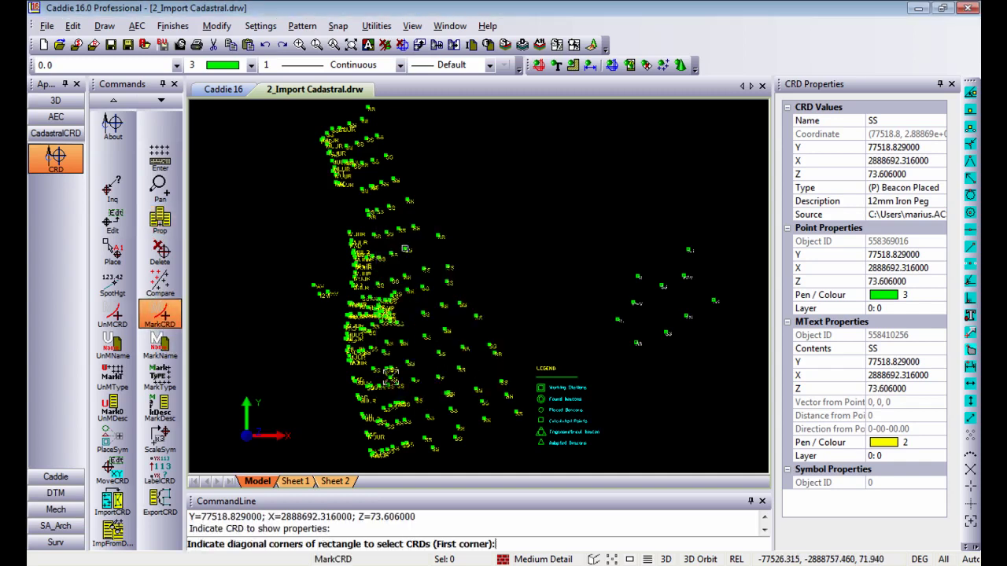
right_click(380, 315)
click(425, 332)
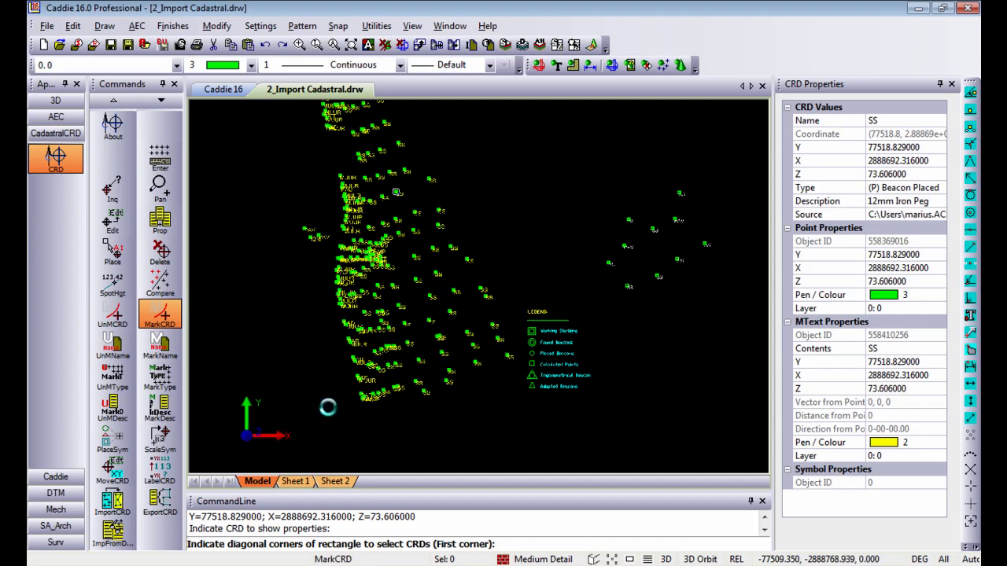
click(319, 413)
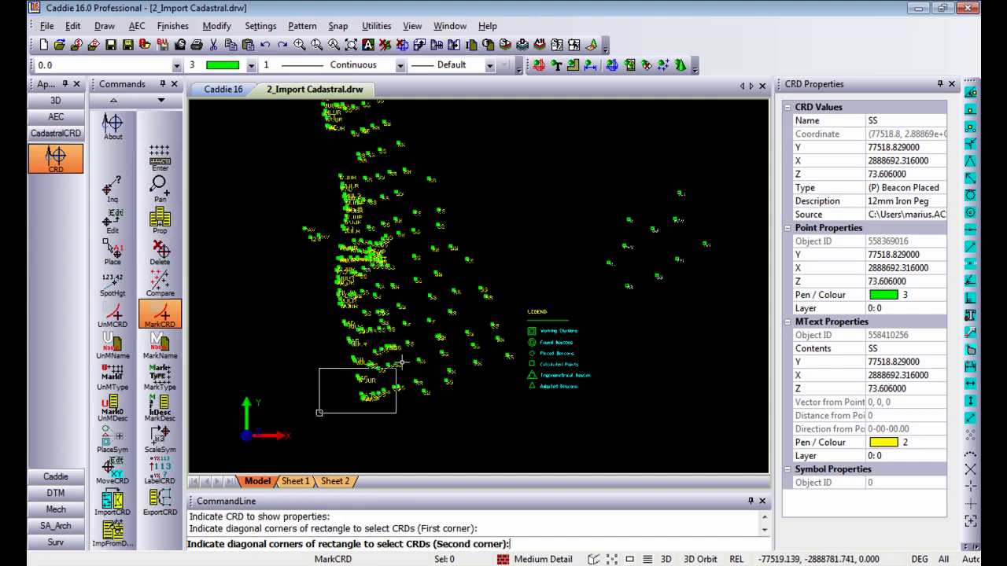
click(518, 252)
Step: Clear the Working Stations legend selection and start placing symbols on the marked points
scroll(411, 237, up, 3)
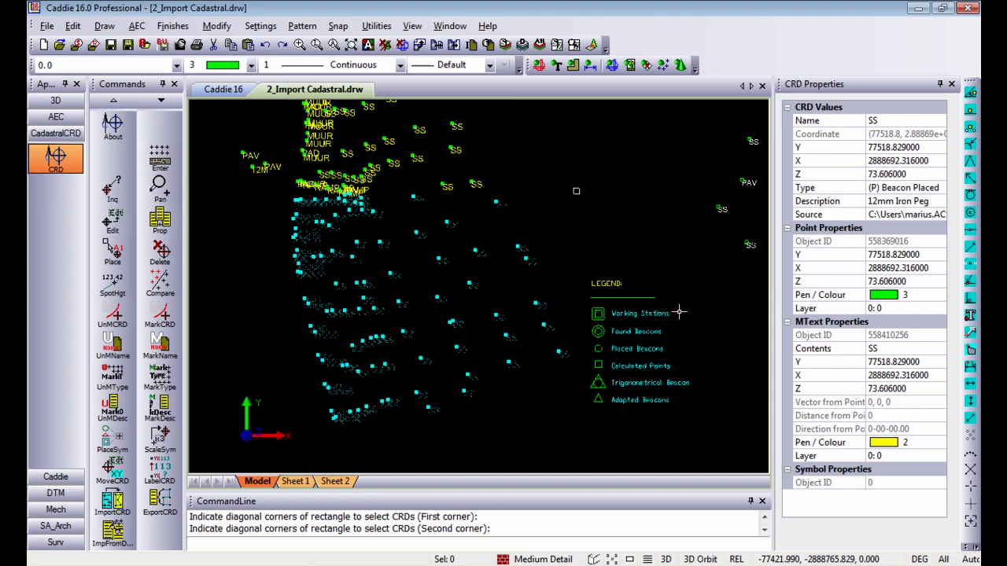
scroll(627, 380, up, 3)
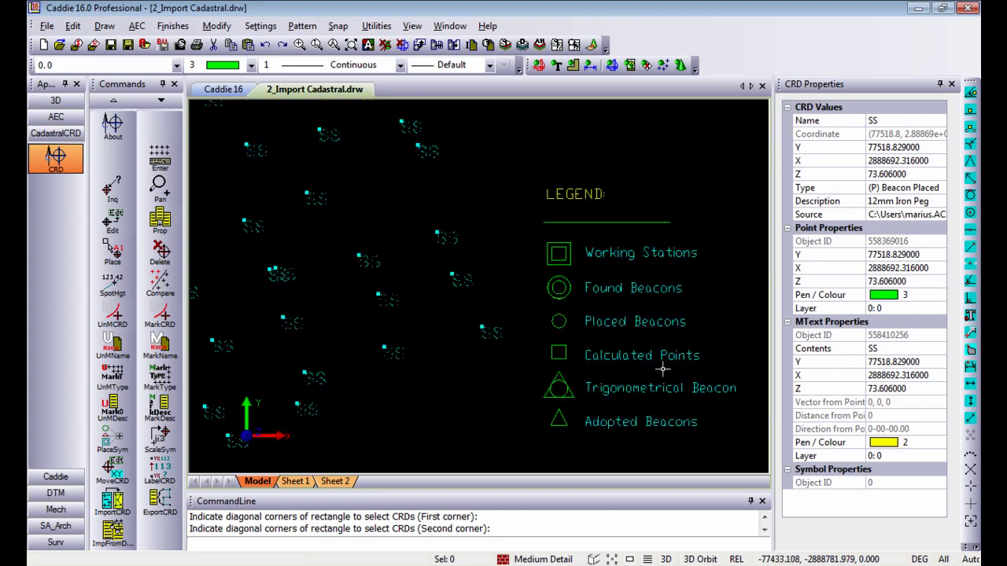
click(571, 247)
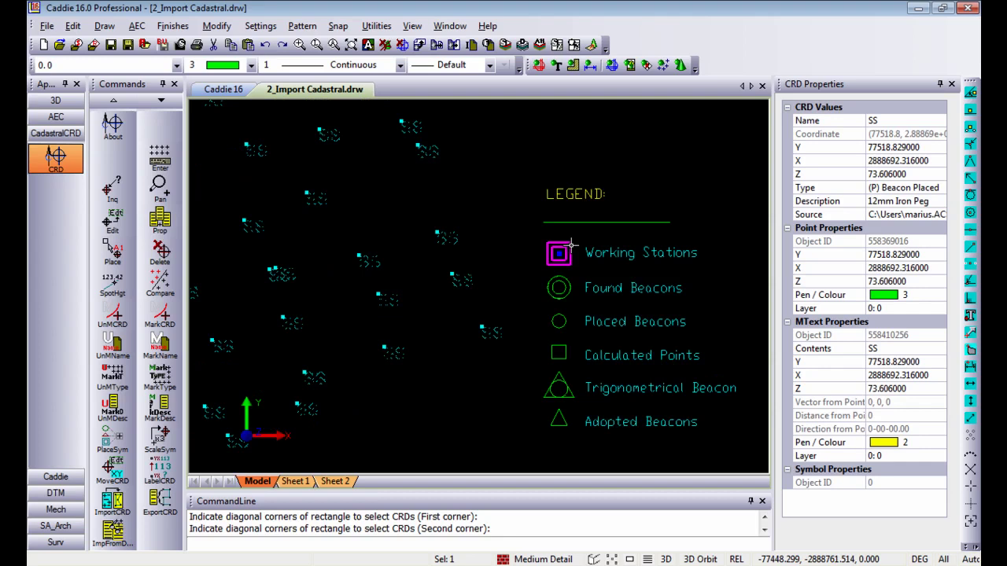
click(626, 252)
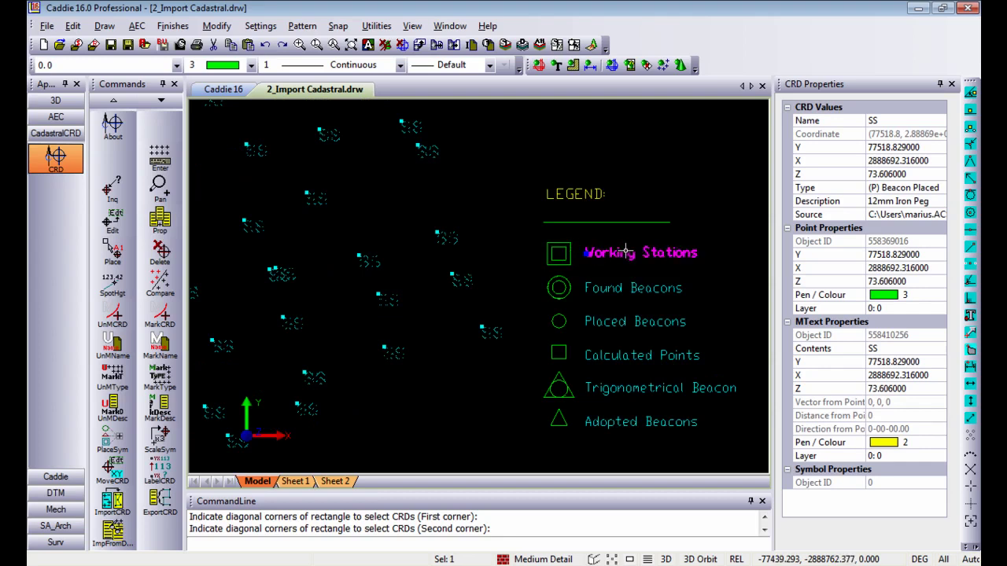
middle_drag(560, 253, 594, 246)
scroll(593, 246, down, 4)
scroll(490, 305, up, 3)
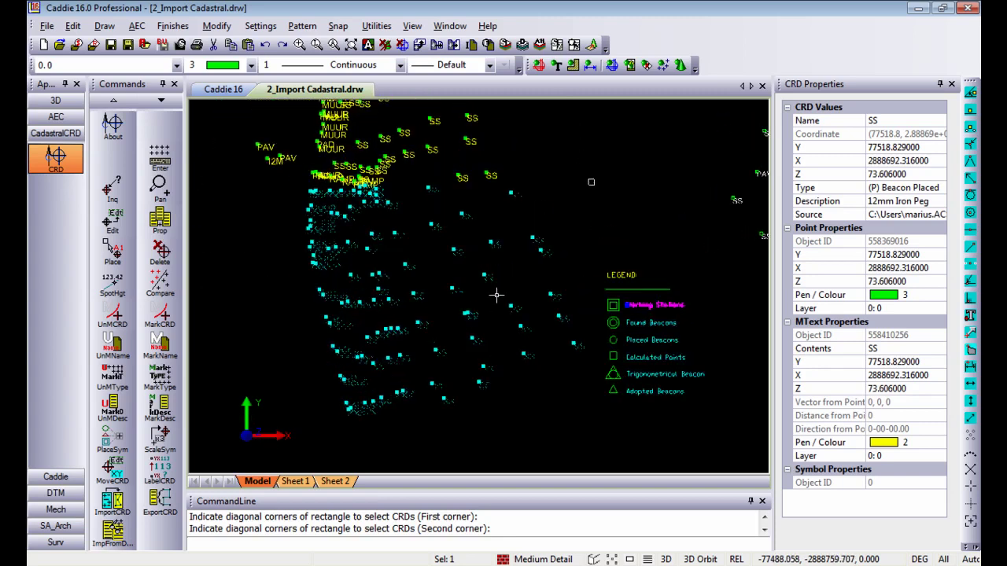
key(Escape)
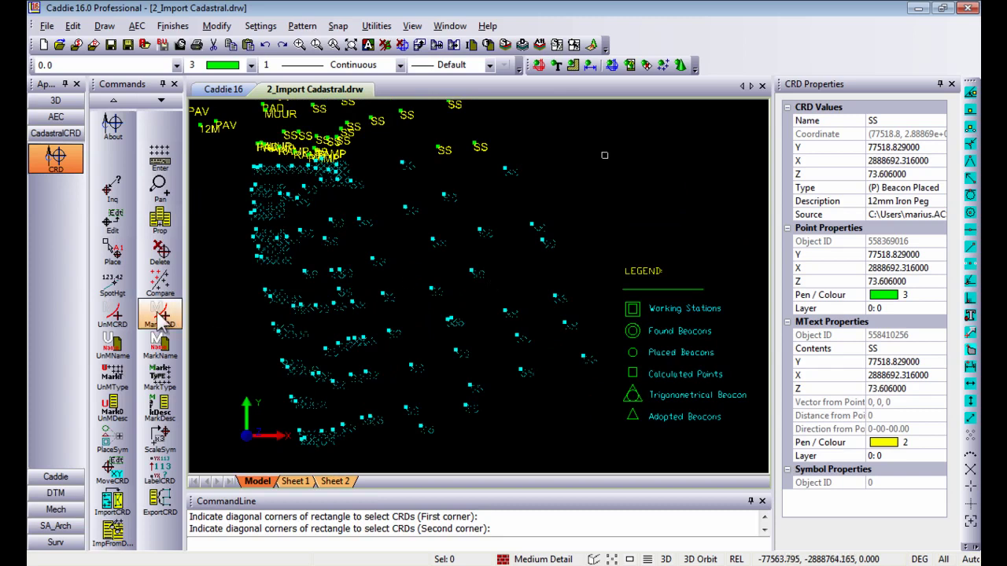
click(112, 439)
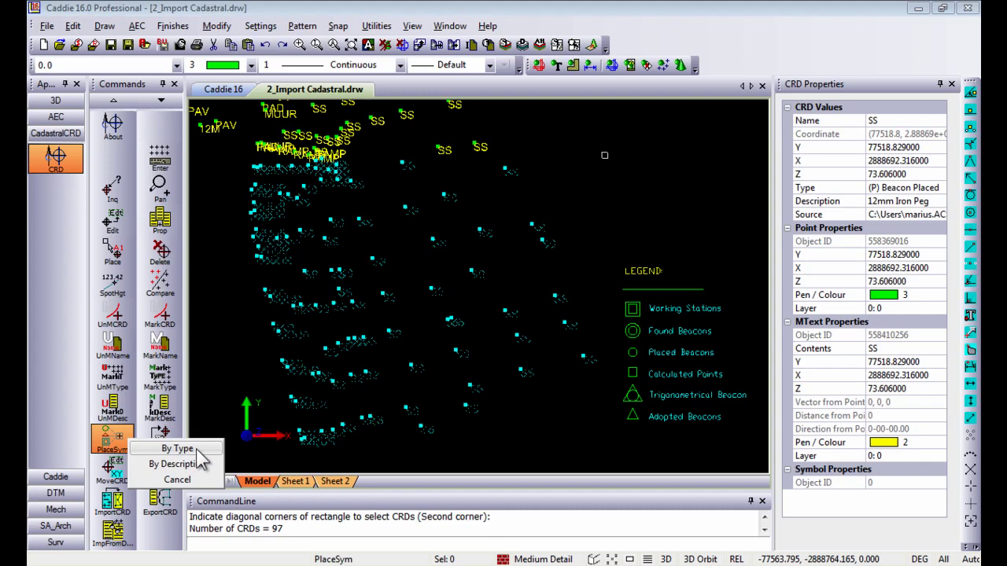
Step: Place By Type symbols at scale 0.5: Found, Placed and Calculated for their beacon categories
click(196, 453)
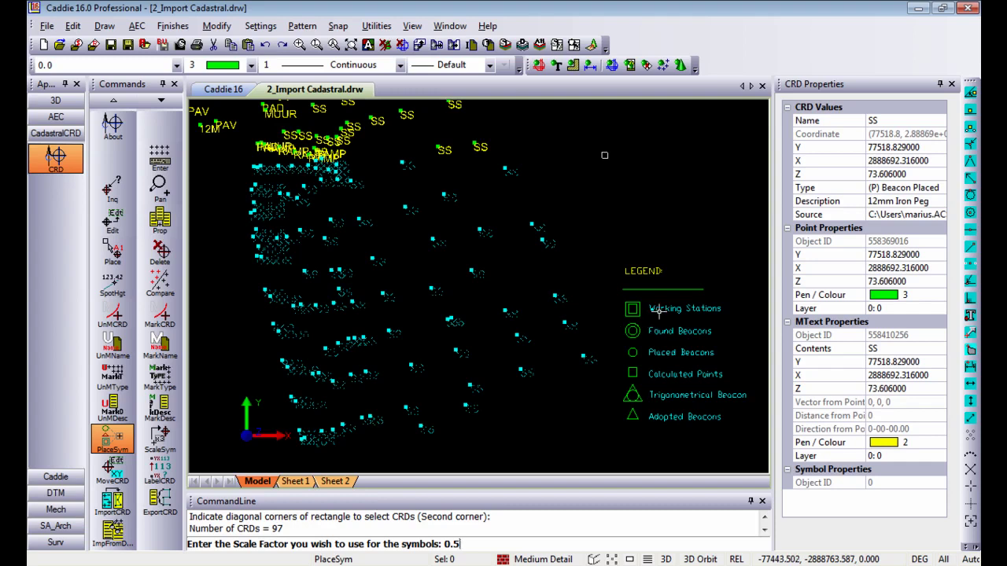
key(Return)
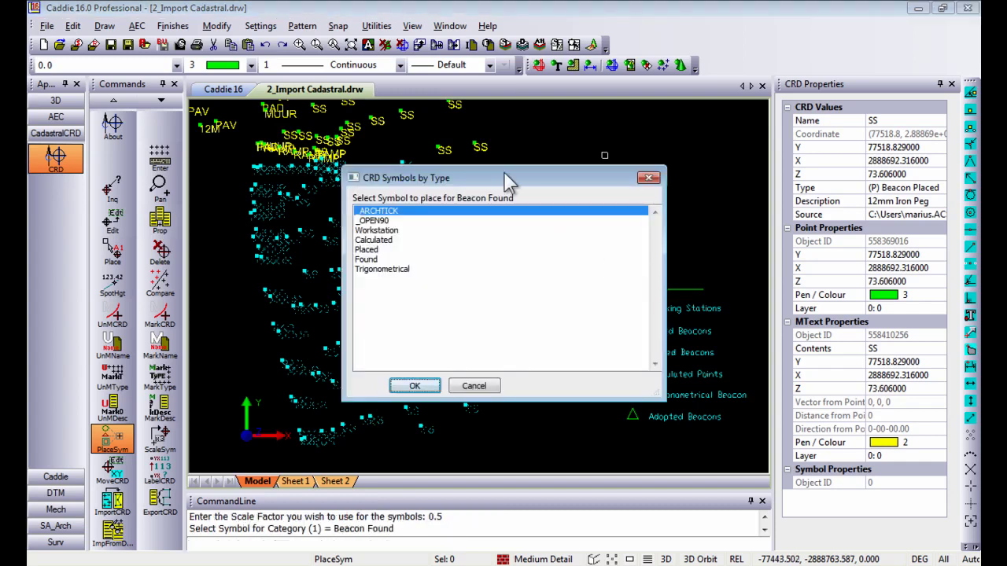
drag(505, 174, 564, 137)
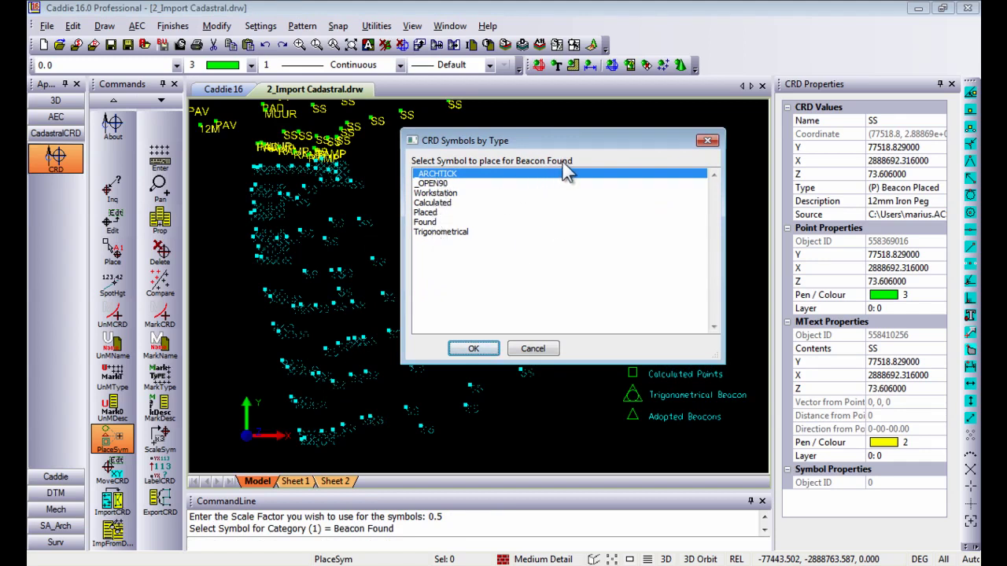
click(429, 223)
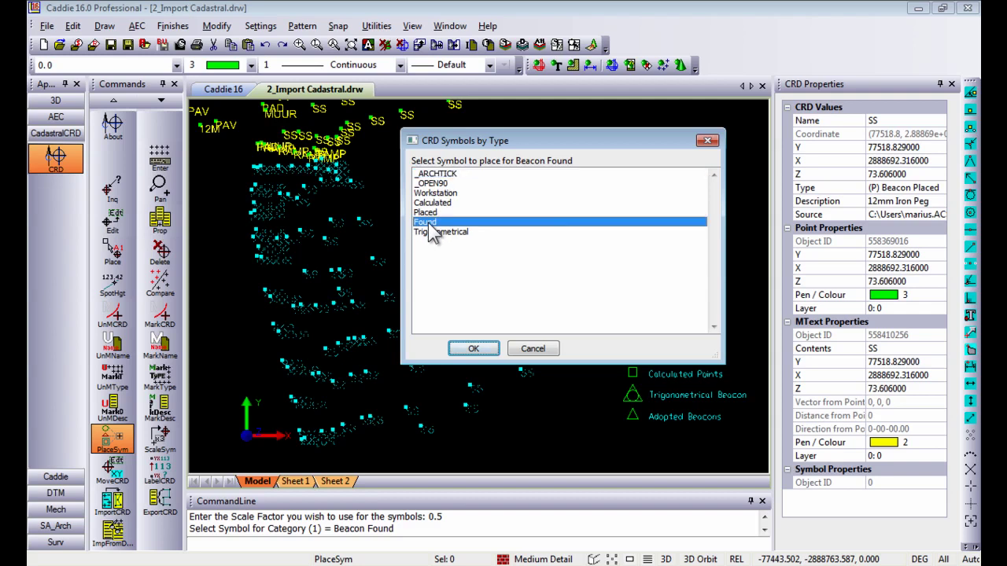
click(474, 349)
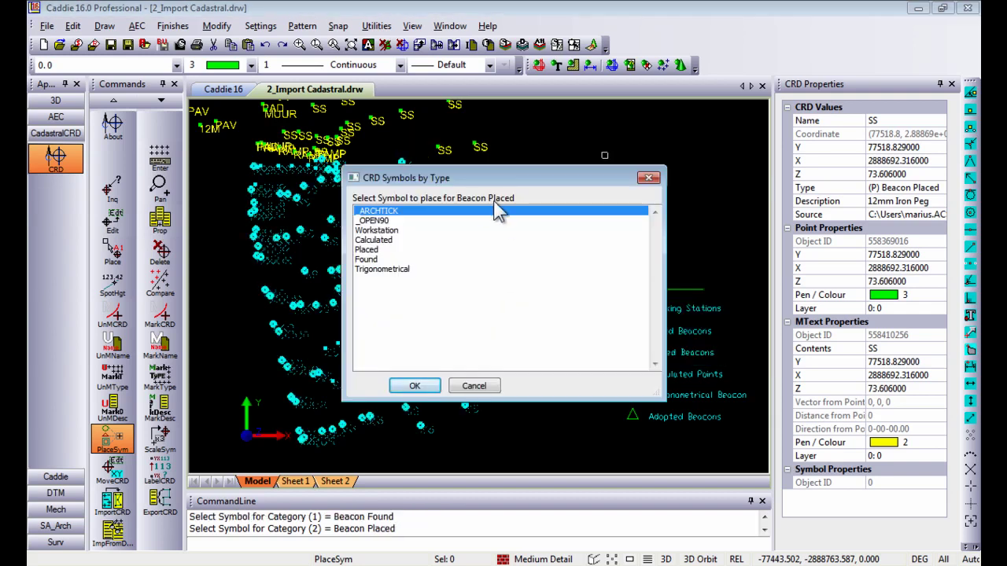
click(375, 250)
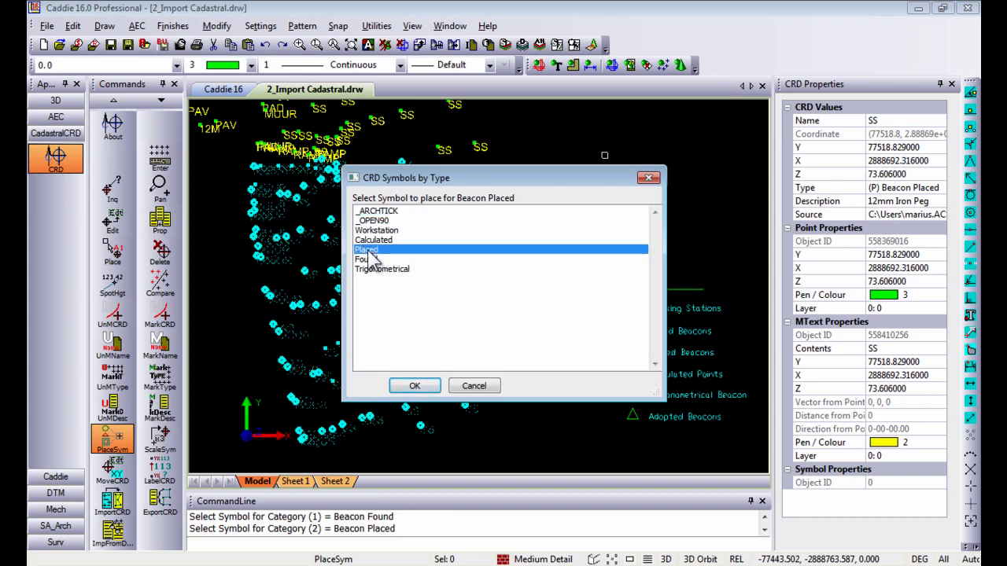
click(412, 386)
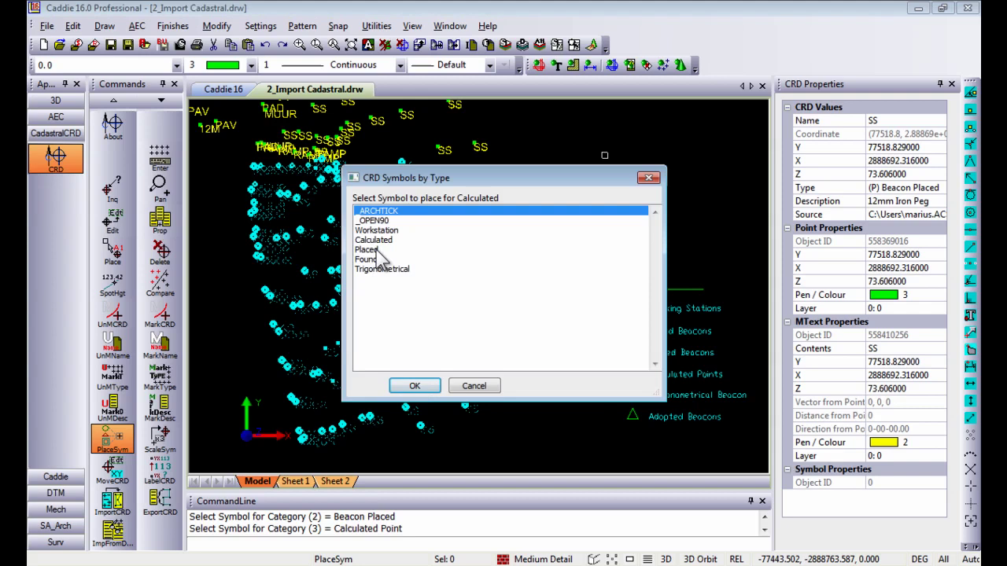
click(378, 240)
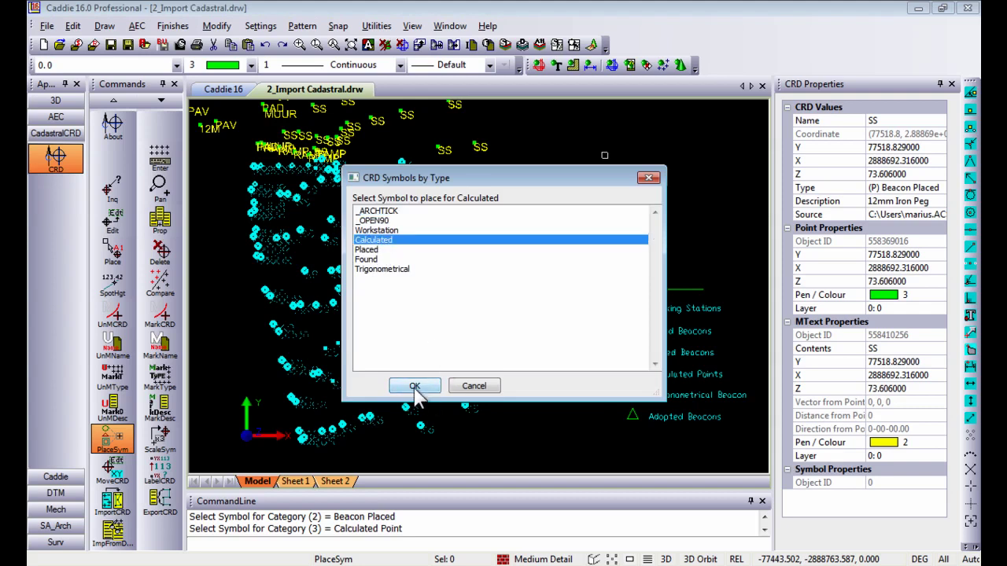
click(415, 386)
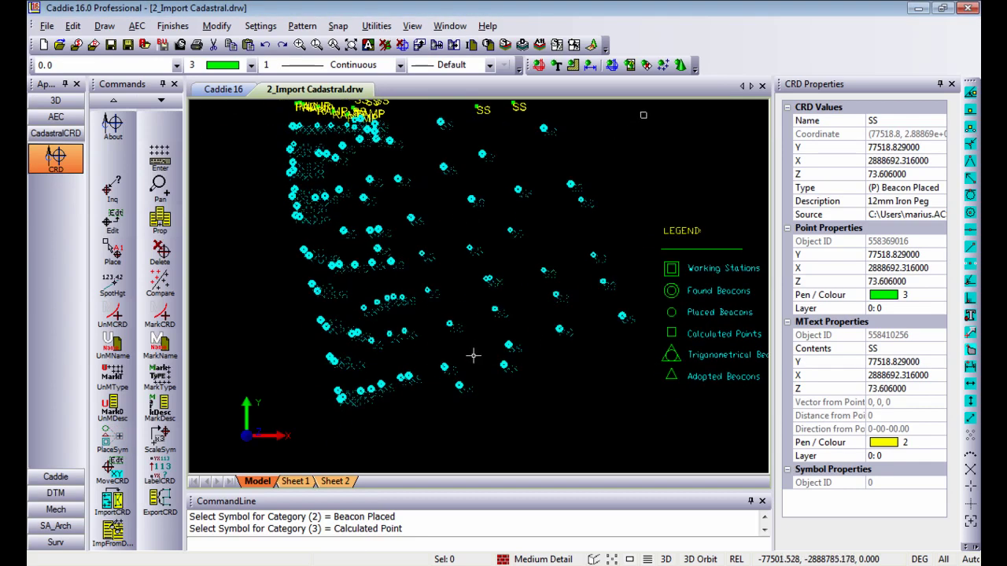
Step: Unmark all the marked survey points
scroll(472, 353, up, 5)
middle_drag(491, 369, 530, 333)
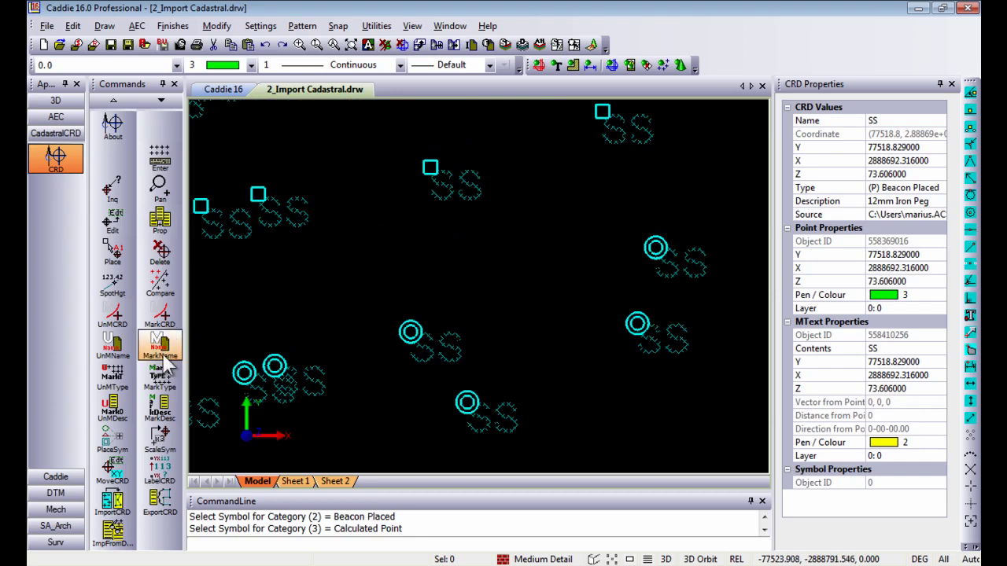
click(112, 315)
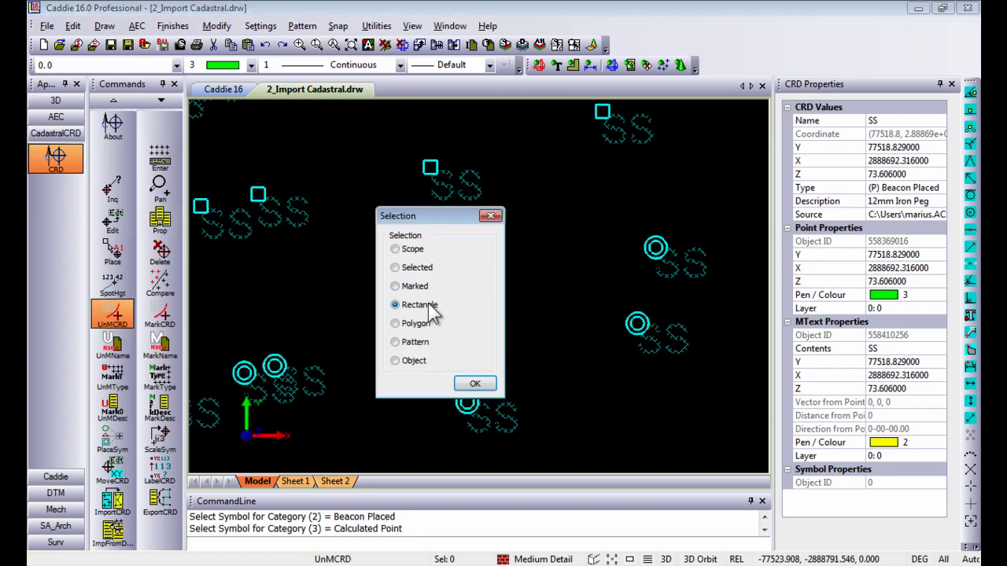
click(419, 249)
click(475, 383)
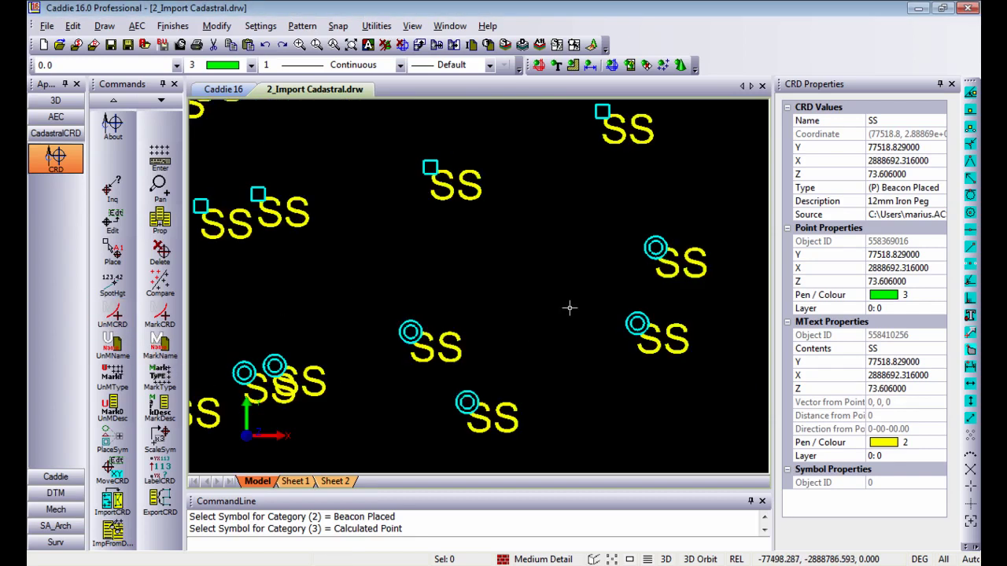
Step: Zoom and pan until the LEGEND and the whole symbolised point cloud are visible
scroll(515, 292, down, 1)
middle_drag(515, 292, 443, 324)
scroll(420, 386, up, 1)
scroll(593, 288, up, 1)
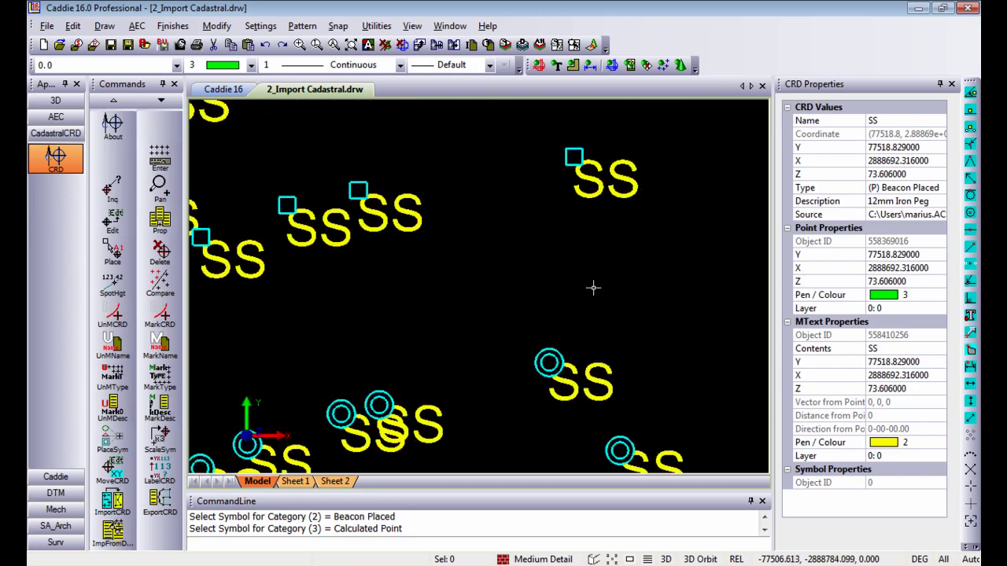
scroll(413, 290, up, 1)
scroll(412, 305, up, 1)
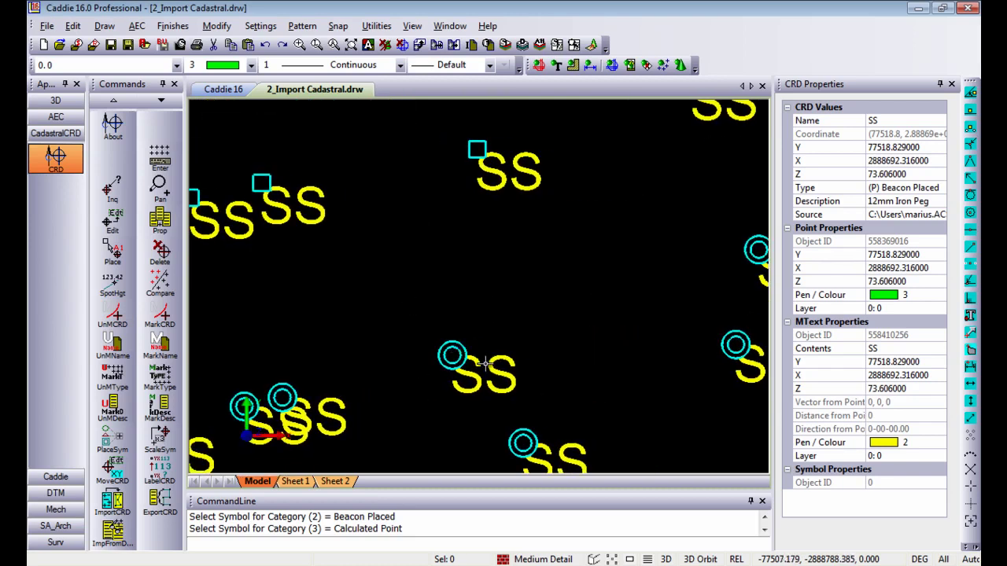
scroll(551, 338, down, 2)
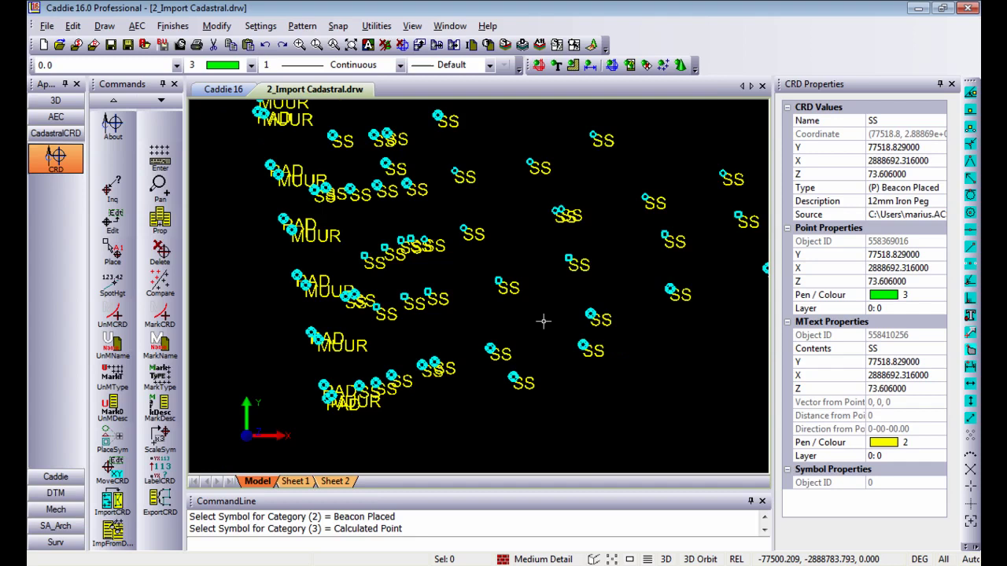
scroll(506, 308, down, 1)
scroll(457, 338, down, 1)
scroll(527, 319, down, 1)
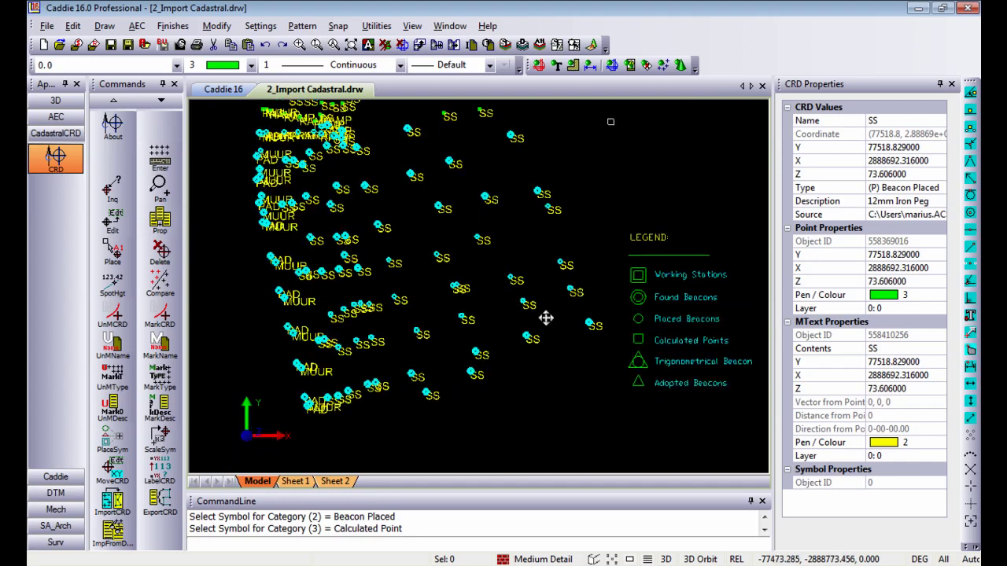
middle_drag(543, 317, 513, 356)
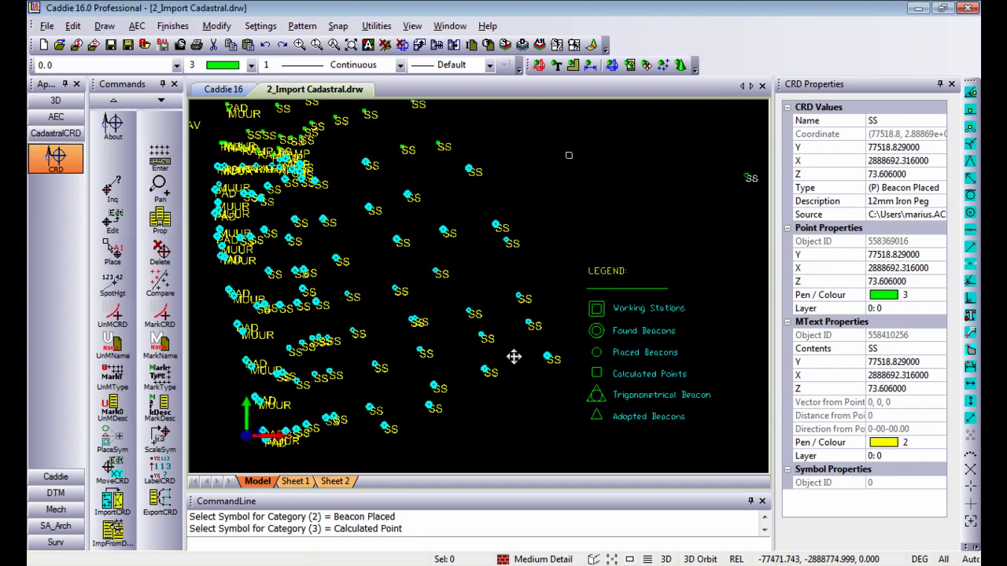
scroll(477, 323, down, 1)
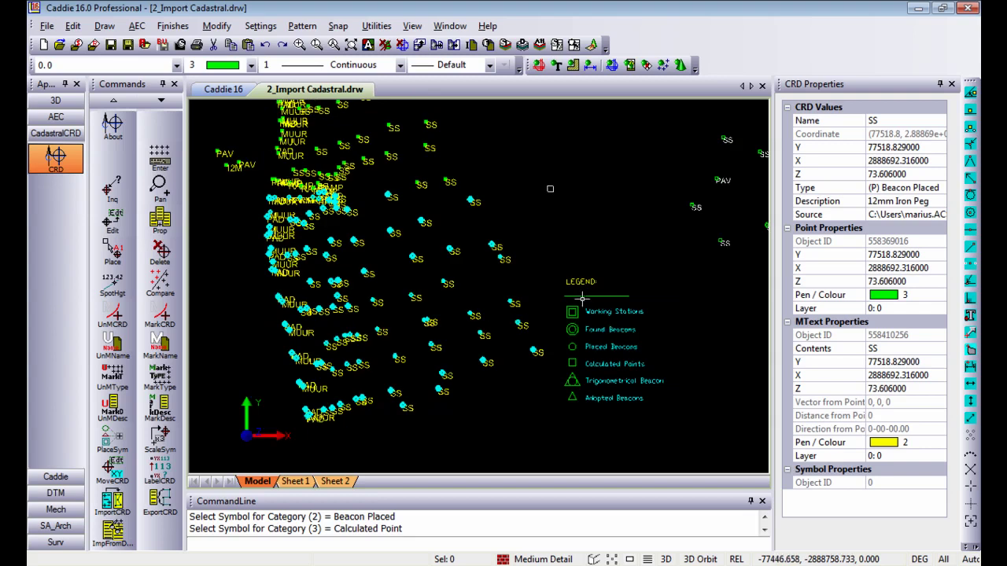
middle_drag(582, 298, 552, 307)
scroll(348, 359, up, 1)
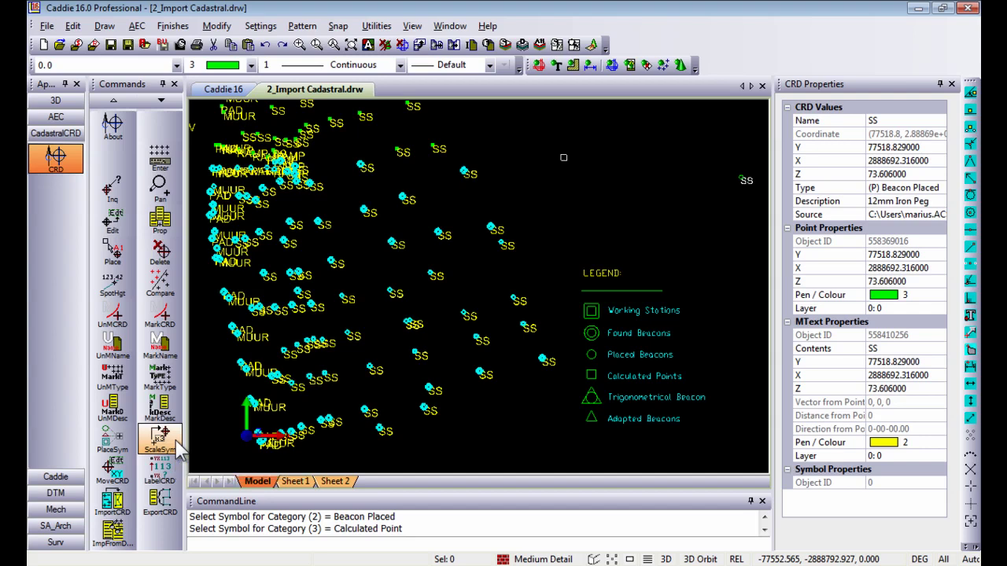
Step: Move an SS survey point with MoveCRD to a new spot up and to the right
click(116, 472)
scroll(416, 322, up, 3)
scroll(402, 260, up, 2)
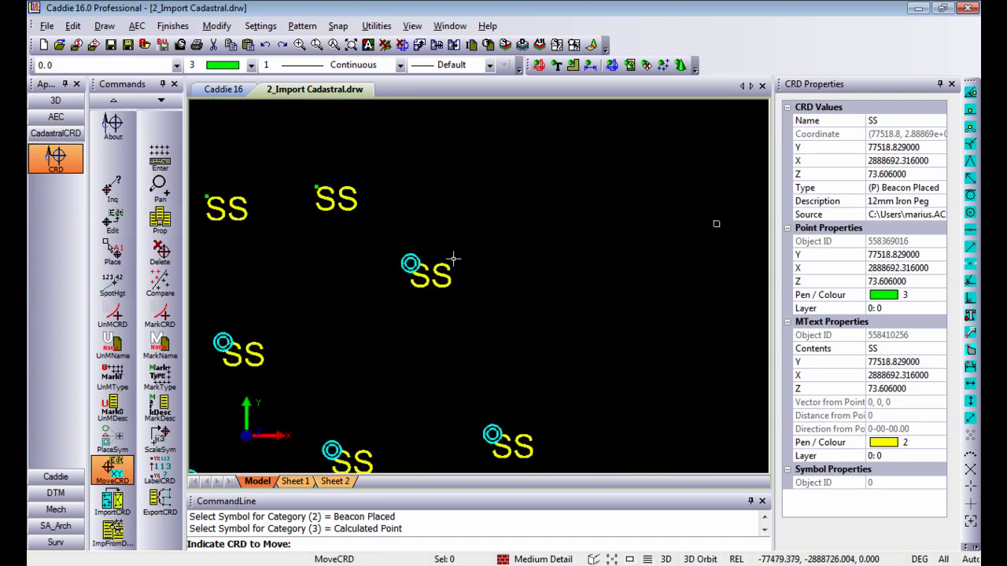
click(411, 266)
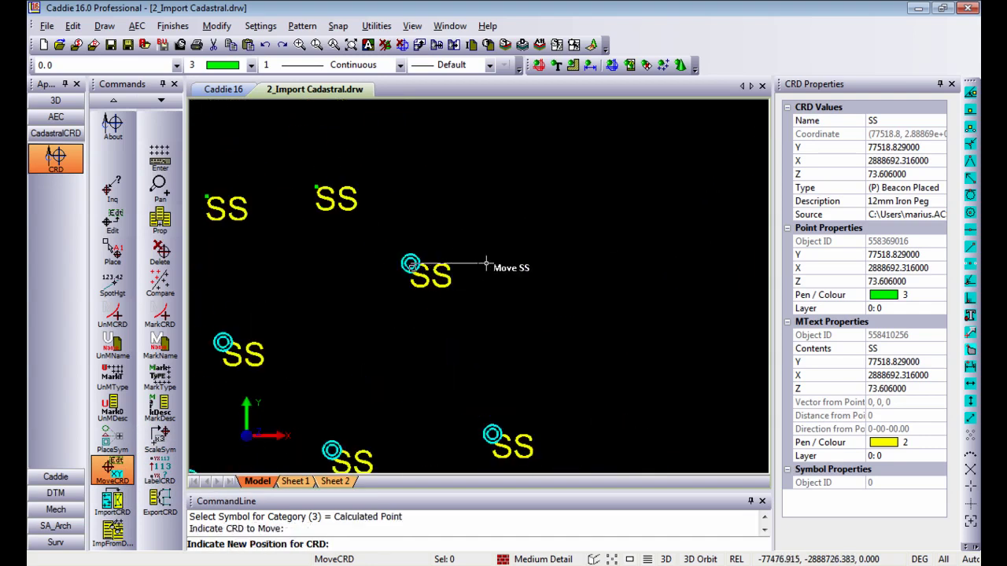
click(559, 228)
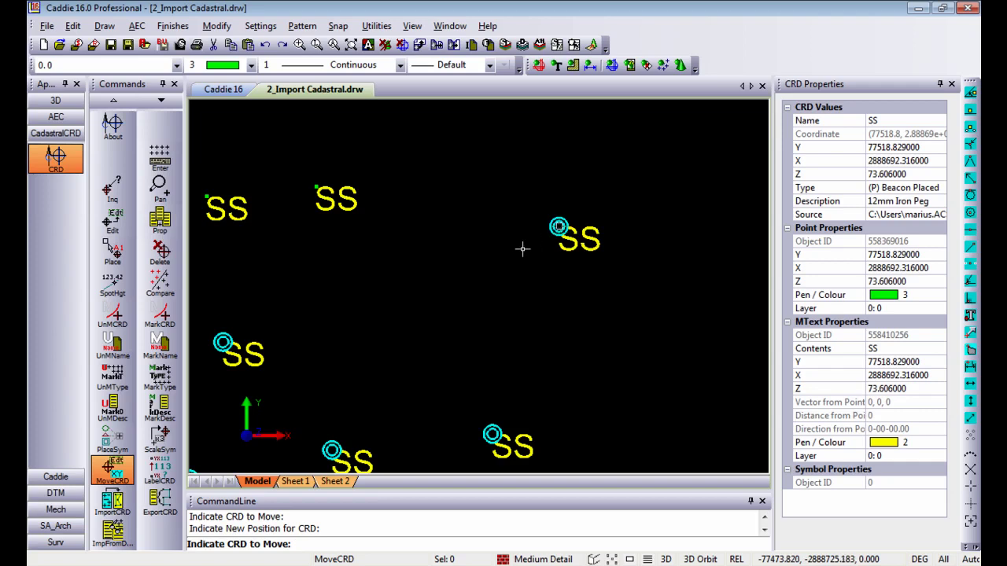
scroll(458, 269, down, 6)
scroll(416, 283, up, 5)
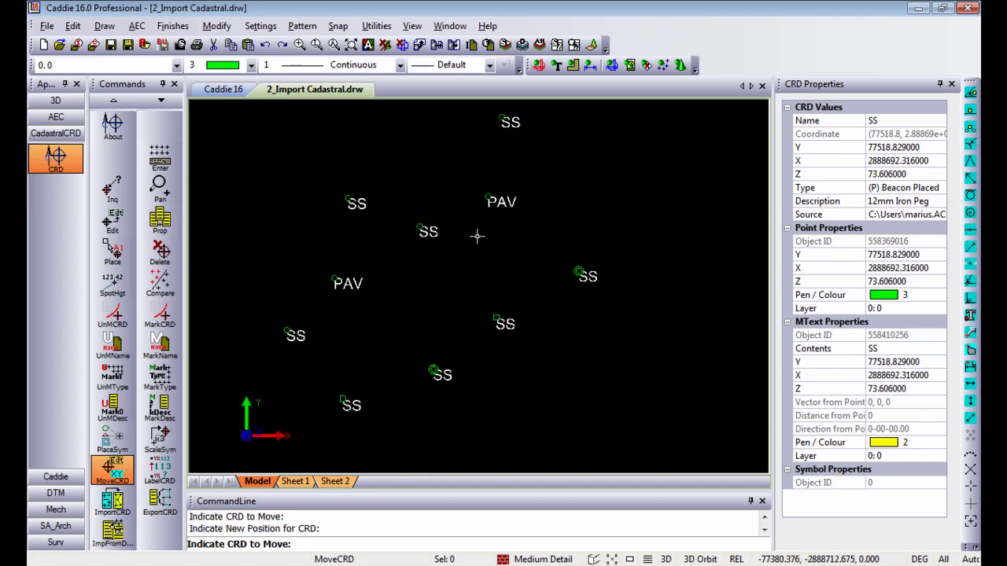
middle_drag(491, 280, 454, 287)
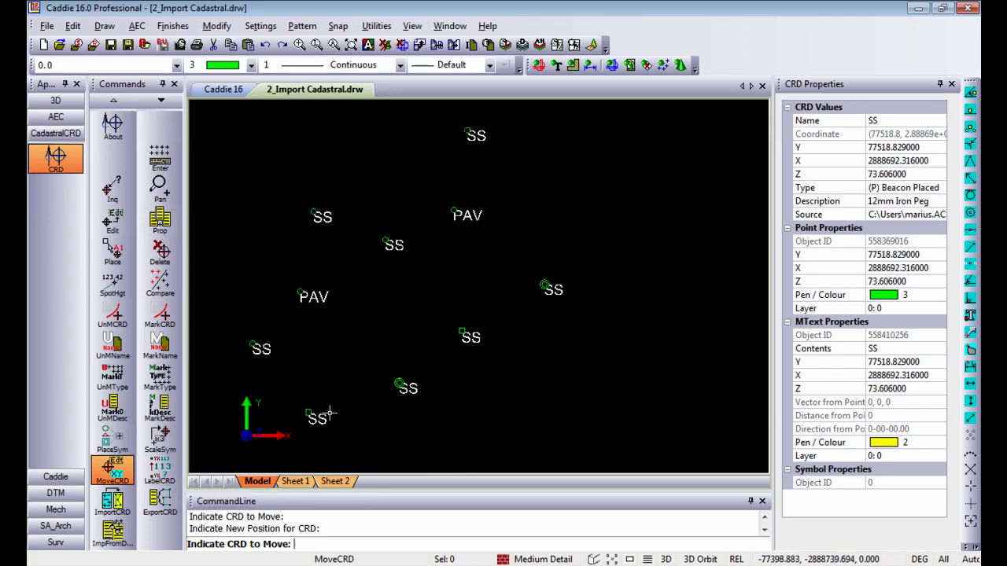
Step: Relabel all survey points by Type using LabelCRD with a rectangle window
click(162, 472)
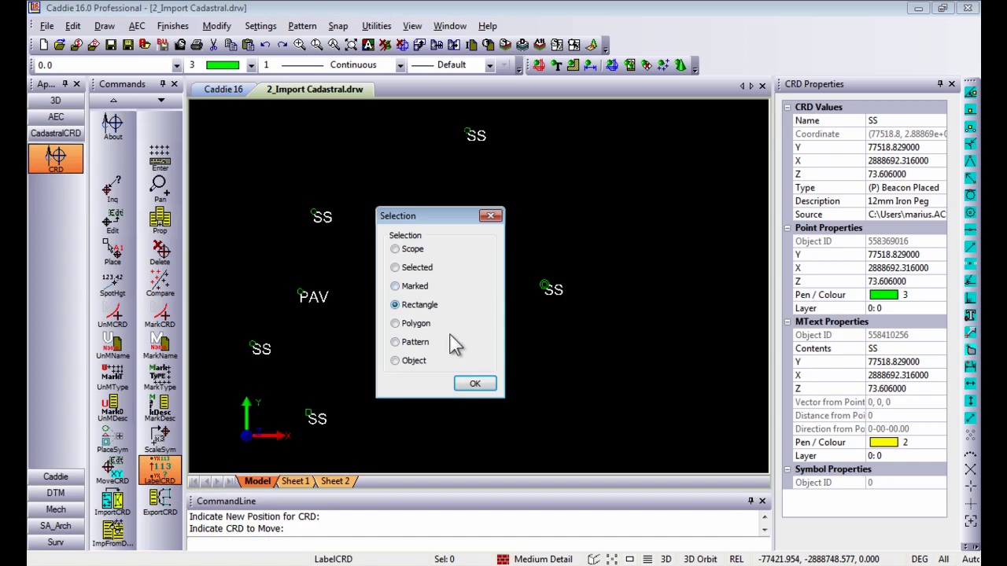
click(476, 384)
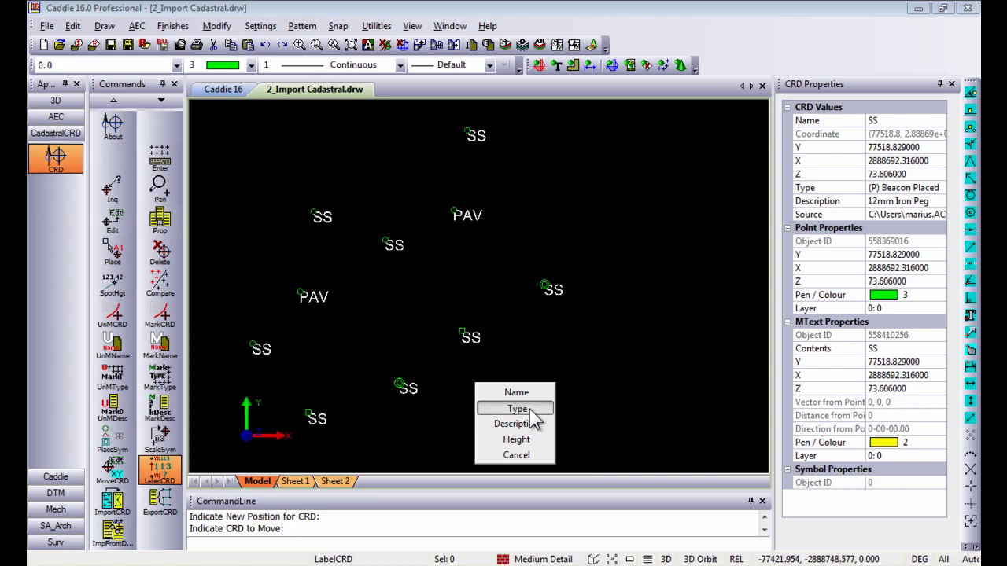
click(530, 410)
click(228, 449)
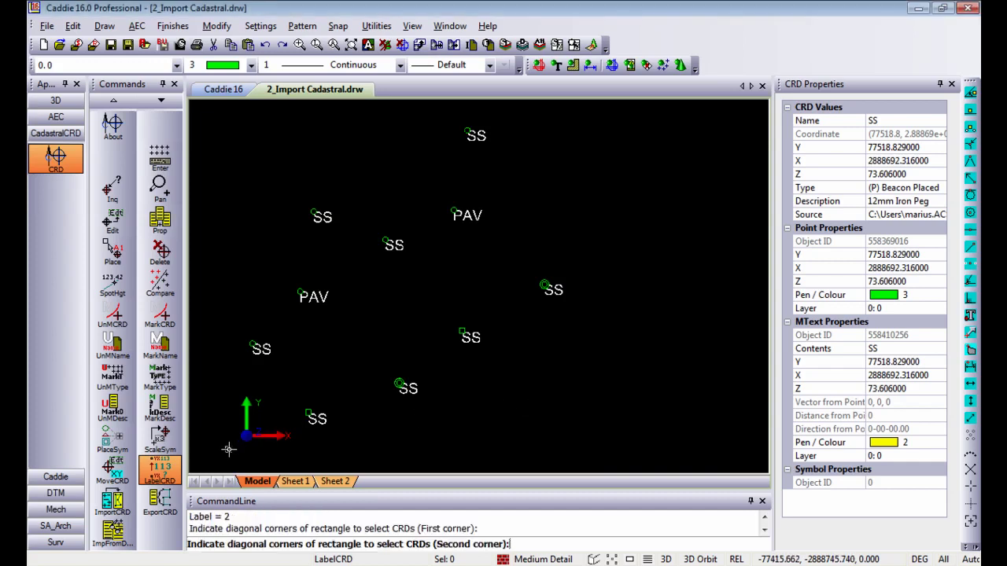
click(696, 111)
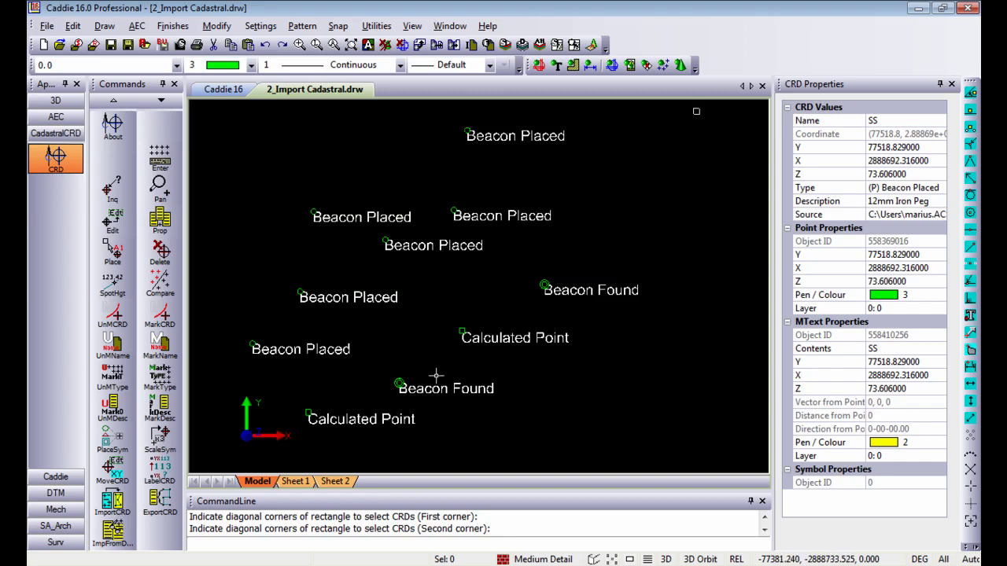
Step: Relabel all survey points by Description using LabelCRD with a rectangle window
click(160, 465)
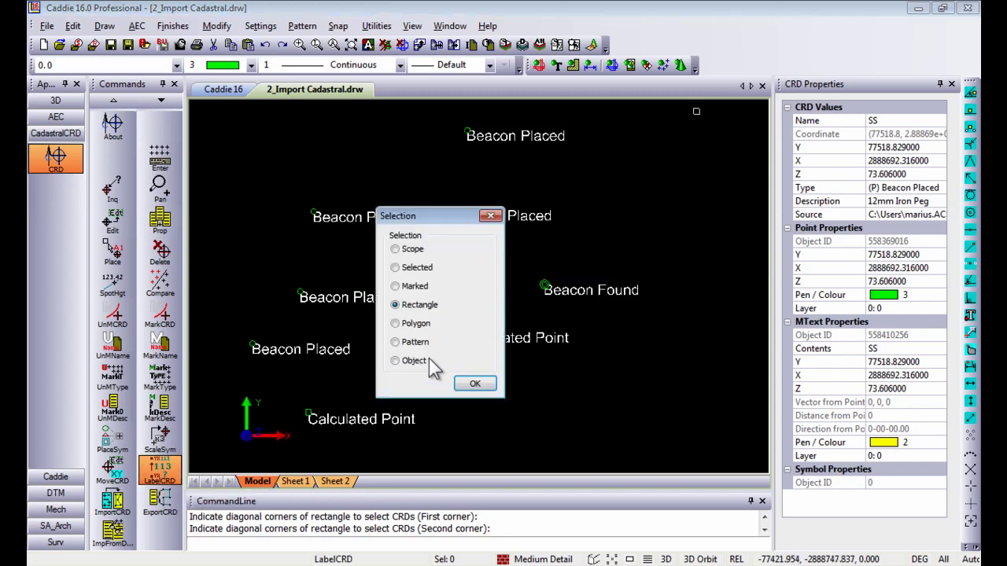
click(475, 384)
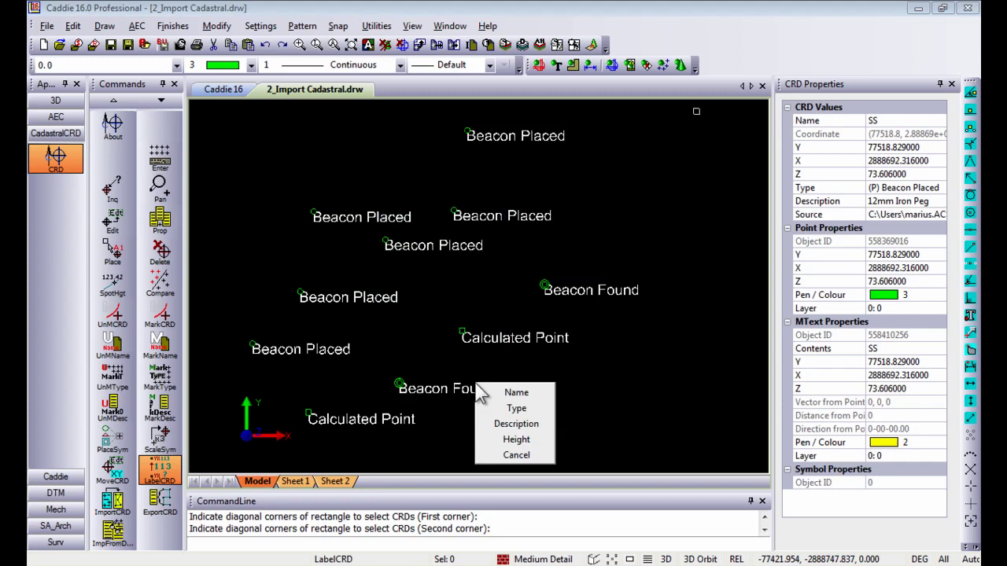
click(517, 425)
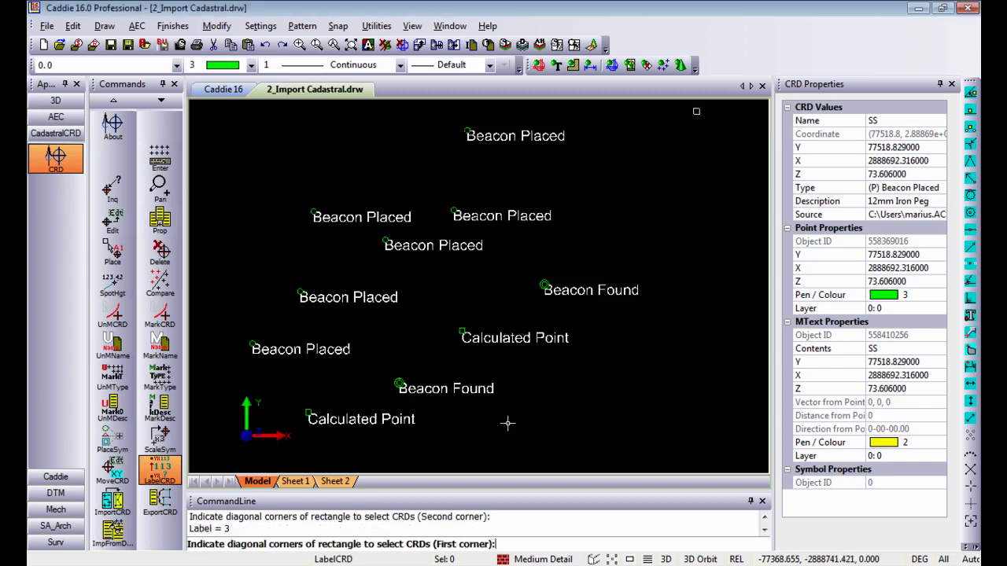
click(229, 438)
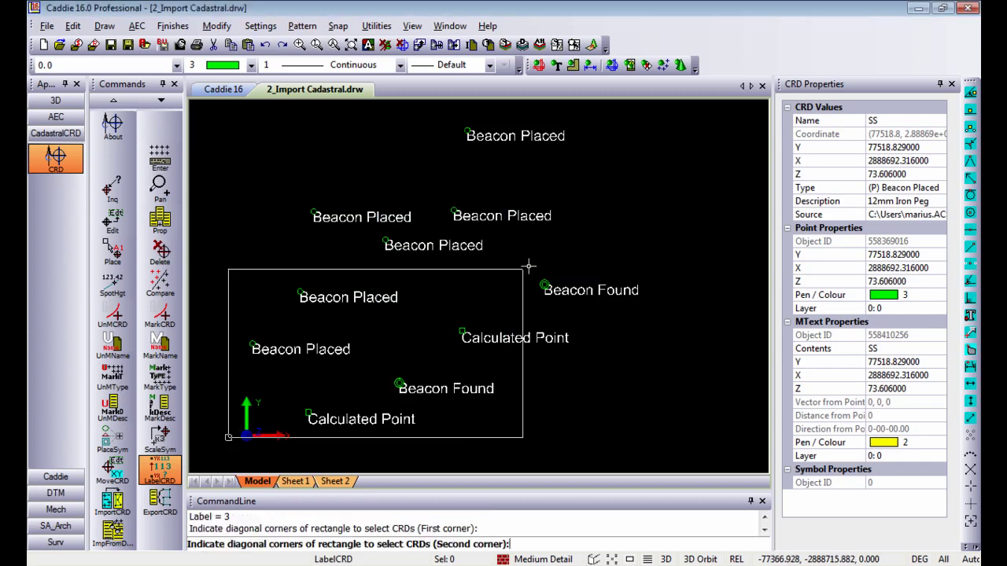
click(708, 116)
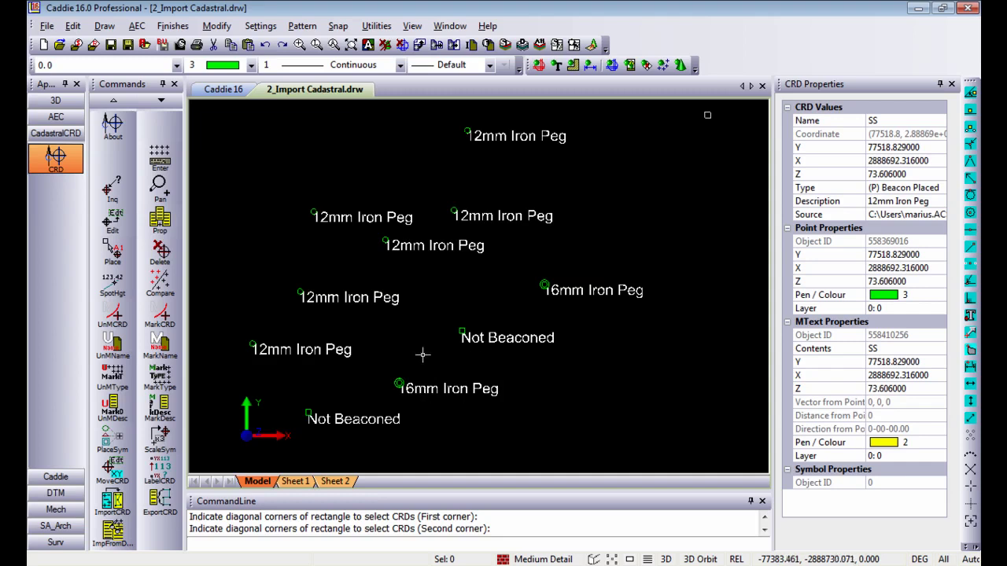
Step: Relabel all survey points by Height, showing values like 73.92 and 63.91
click(159, 470)
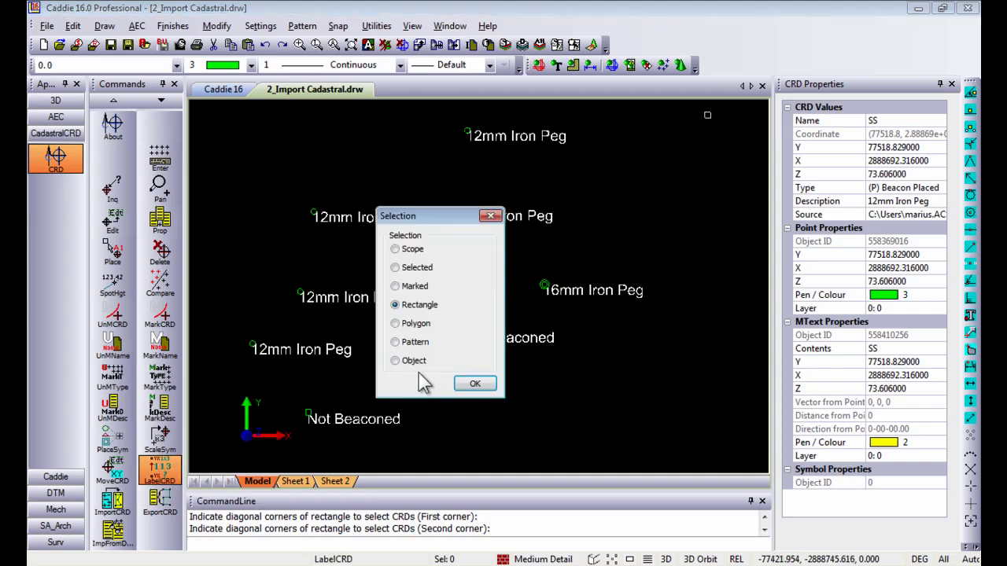
click(475, 385)
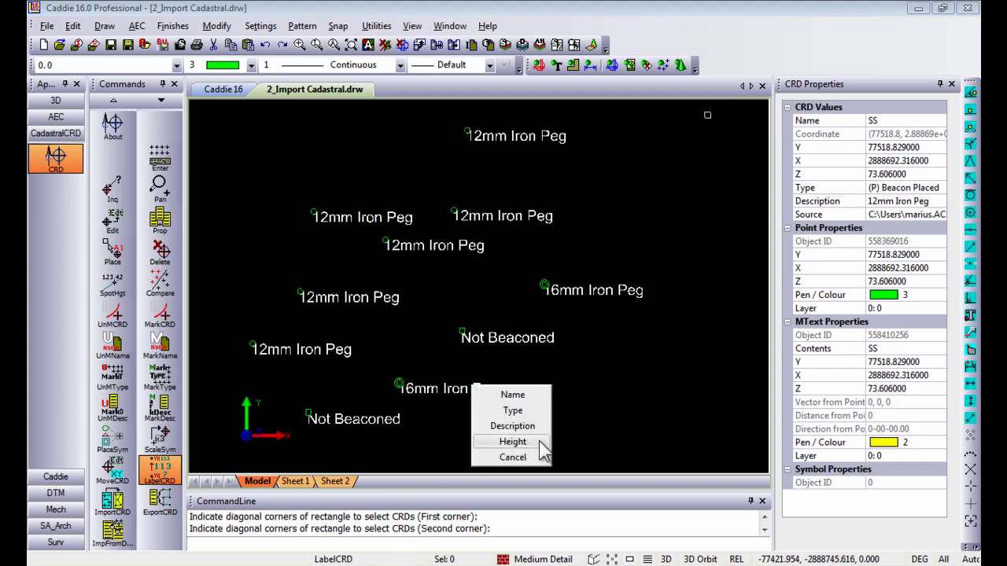
click(512, 441)
click(215, 451)
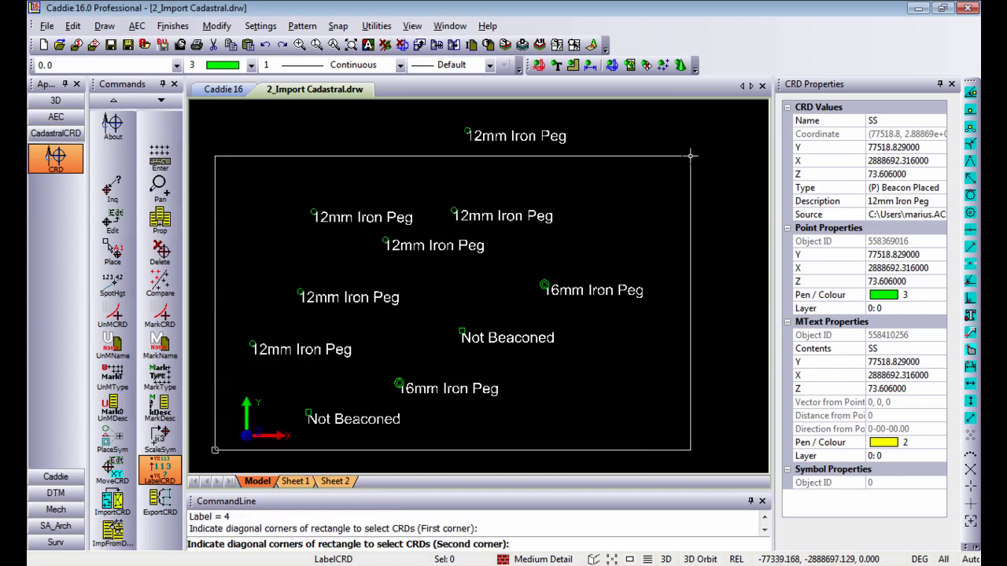
click(720, 110)
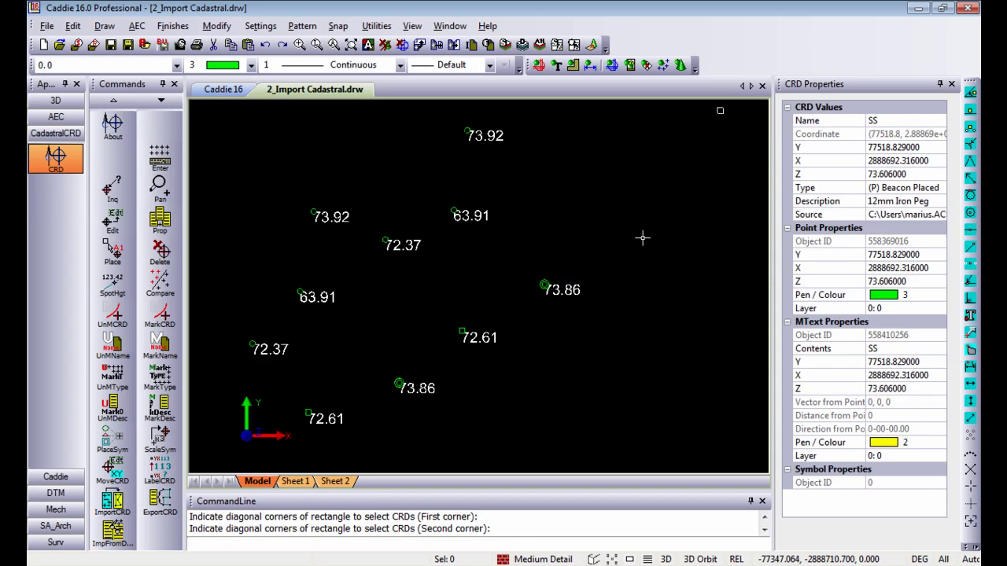
middle_drag(640, 238, 669, 250)
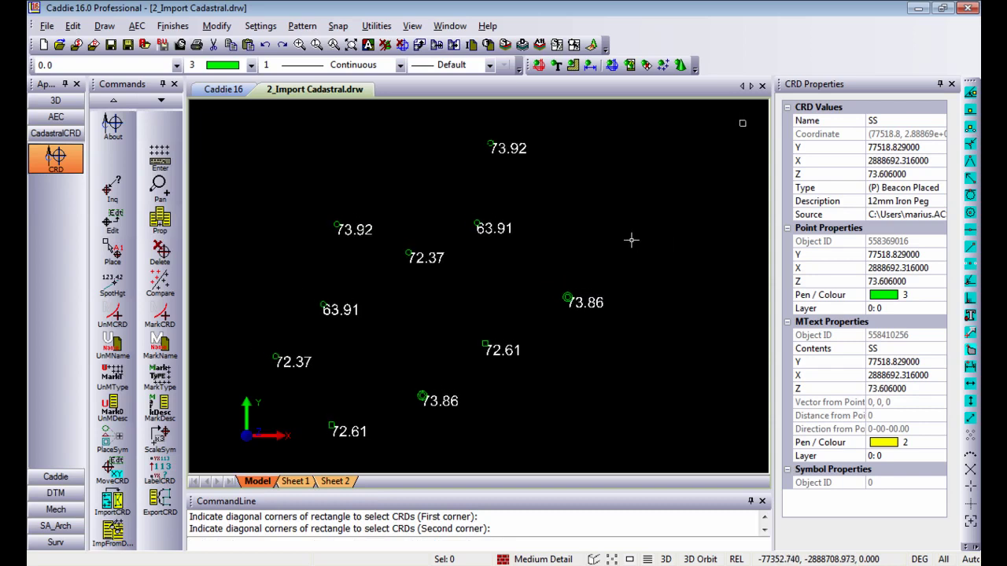
middle_drag(631, 240, 642, 237)
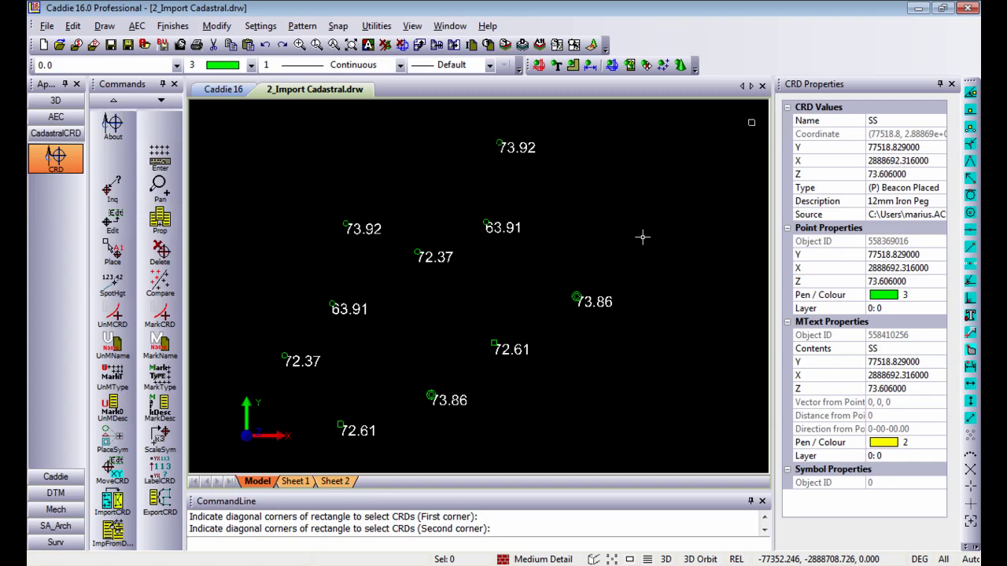
middle_drag(643, 236, 656, 232)
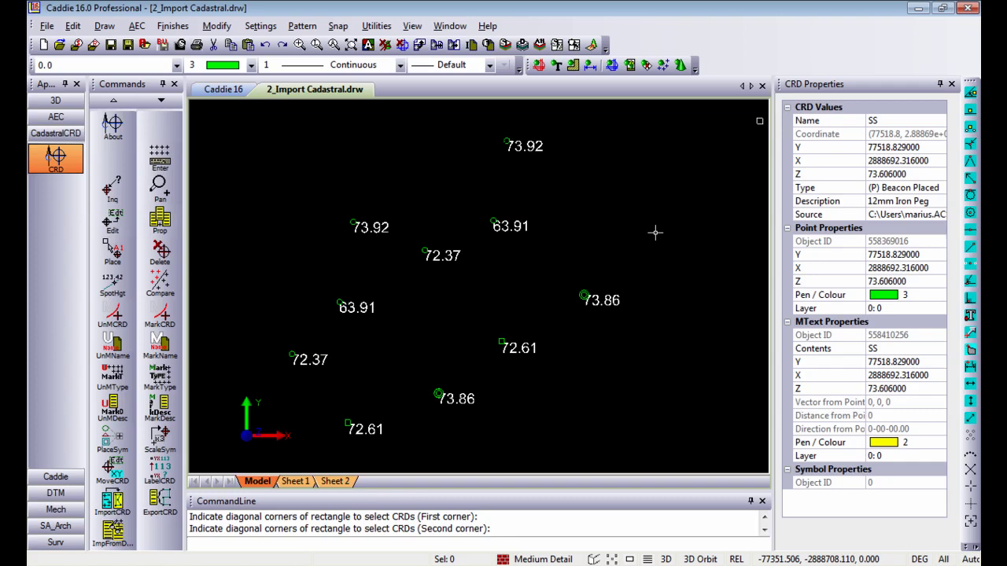
middle_drag(659, 232, 665, 229)
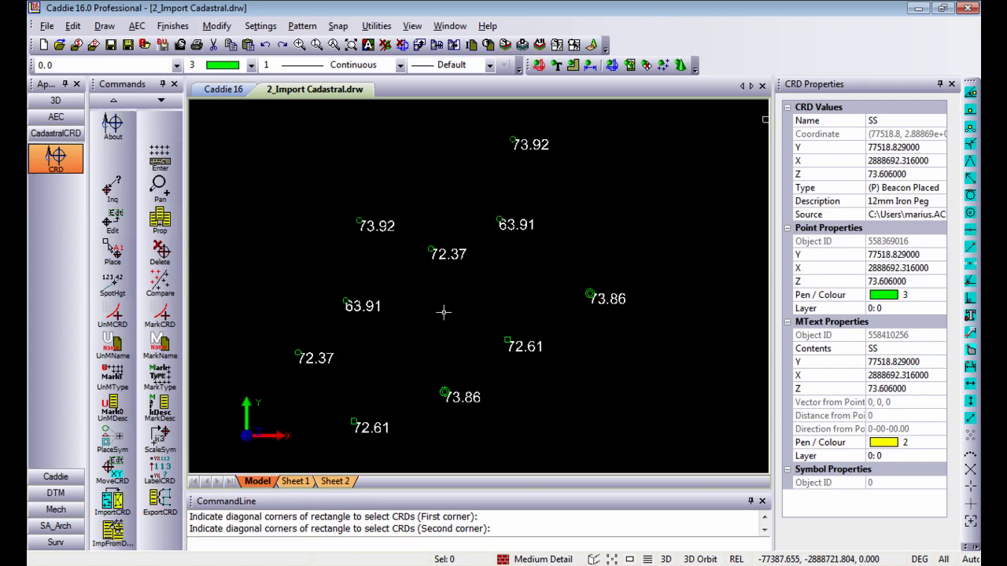
middle_drag(451, 307, 459, 308)
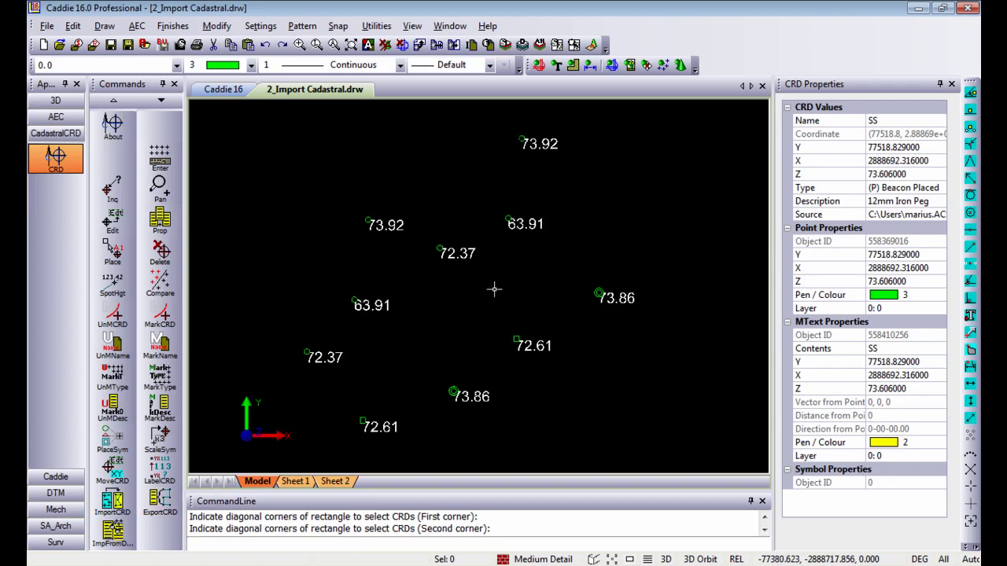
middle_drag(499, 292, 440, 292)
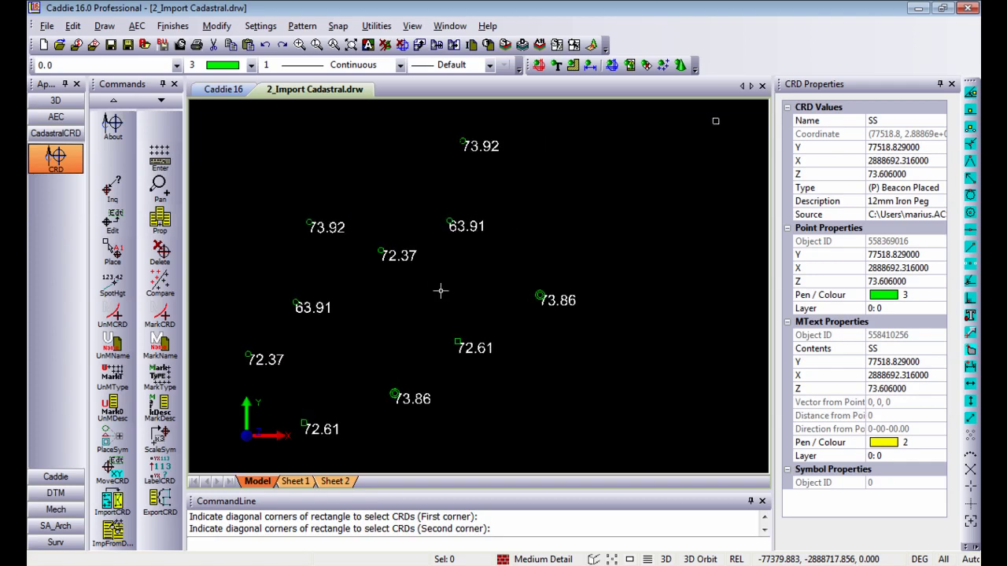